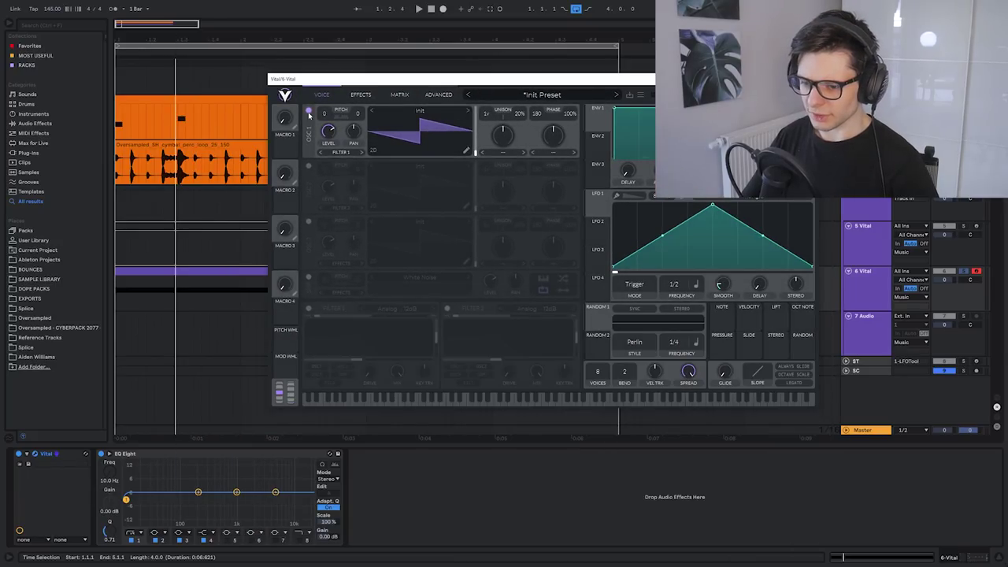
# Step: Look through the synth's Effects, Matrix and Advanced pages, ending back on the Voice page
pyautogui.click(360, 95)
pyautogui.click(399, 95)
pyautogui.click(439, 95)
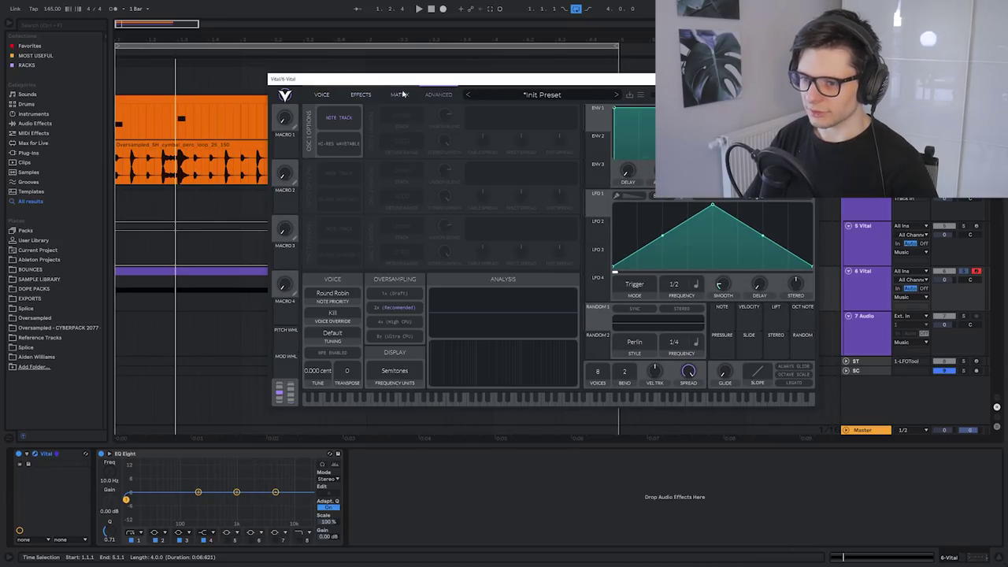
pyautogui.click(400, 94)
pyautogui.click(360, 95)
pyautogui.click(322, 94)
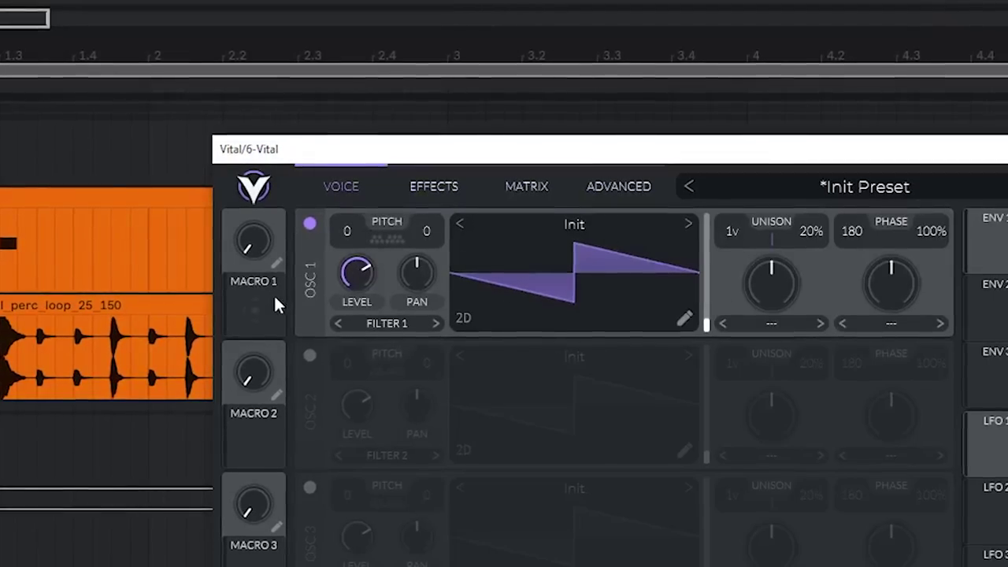
# Step: Try OSC 1's pitch controls by shifting the transpose and raising the tune to 100, resetting the tune to 0
pyautogui.moveTo(328, 139)
pyautogui.mouseDown()
pyautogui.moveTo(319, 170)
pyautogui.moveTo(319, 127)
pyautogui.mouseUp()
pyautogui.moveTo(333, 259); pyautogui.dragTo(410, 268)
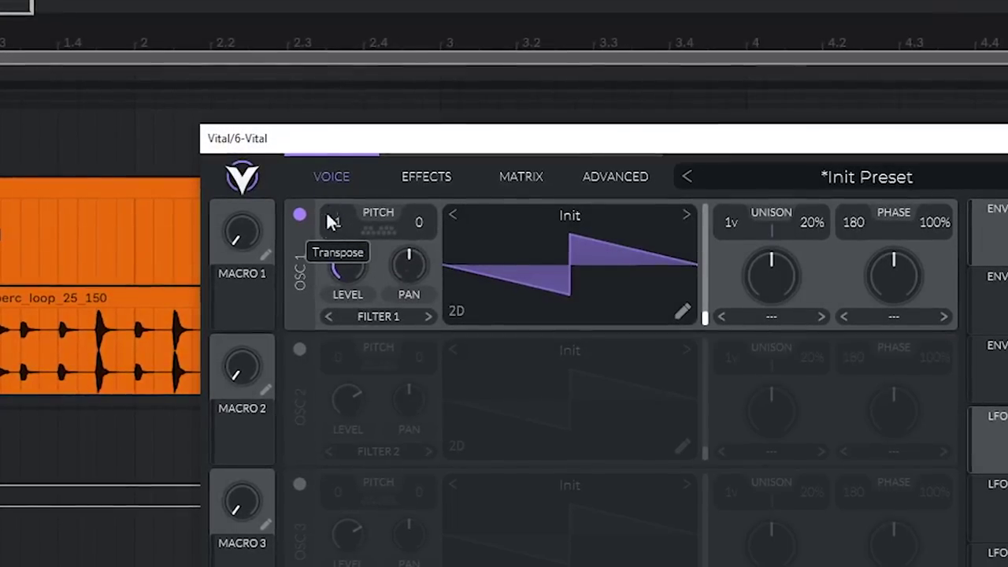
pyautogui.moveTo(415, 221); pyautogui.dragTo(433, 14)
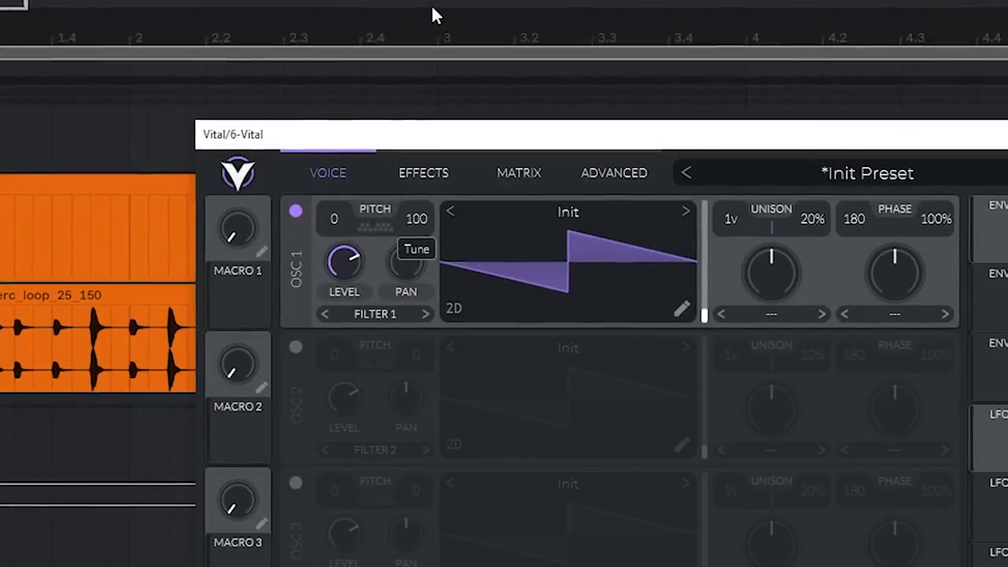
pyautogui.doubleClick(416, 216)
# Step: Open OSC 1's Transpose Snap options, try a snap note, and close them
pyautogui.click(360, 225)
pyautogui.click(306, 312)
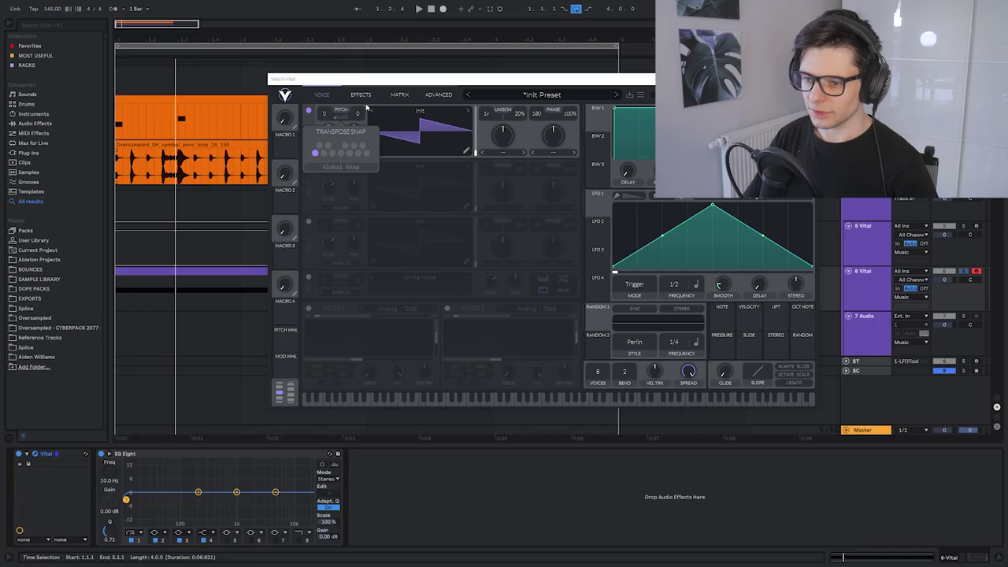
pyautogui.click(390, 226)
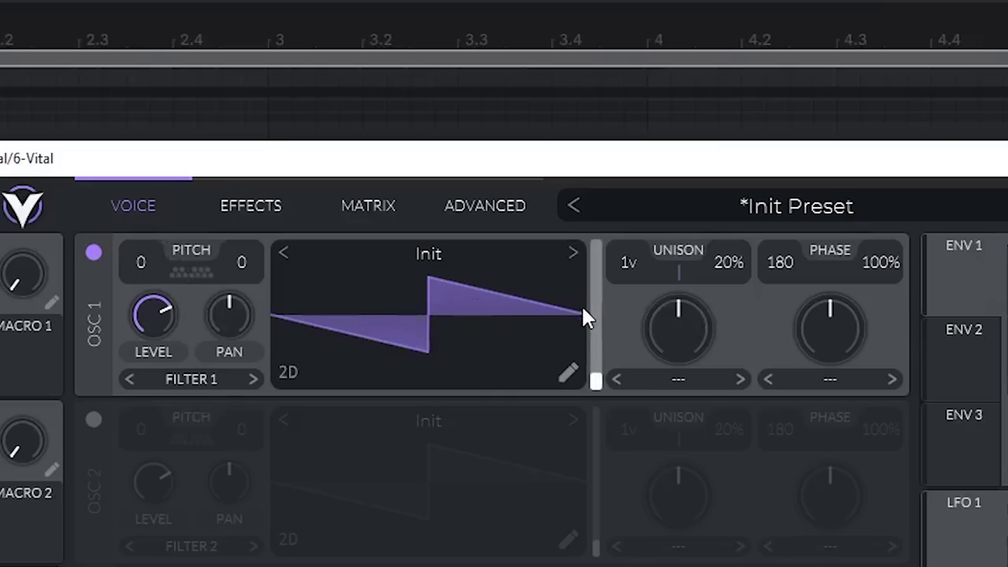
# Step: Set OSC 1's unison to 6 voices with 26% detune, and try the Vocode spectral morph by moving its amount
pyautogui.moveTo(623, 272); pyautogui.dragTo(636, 202)
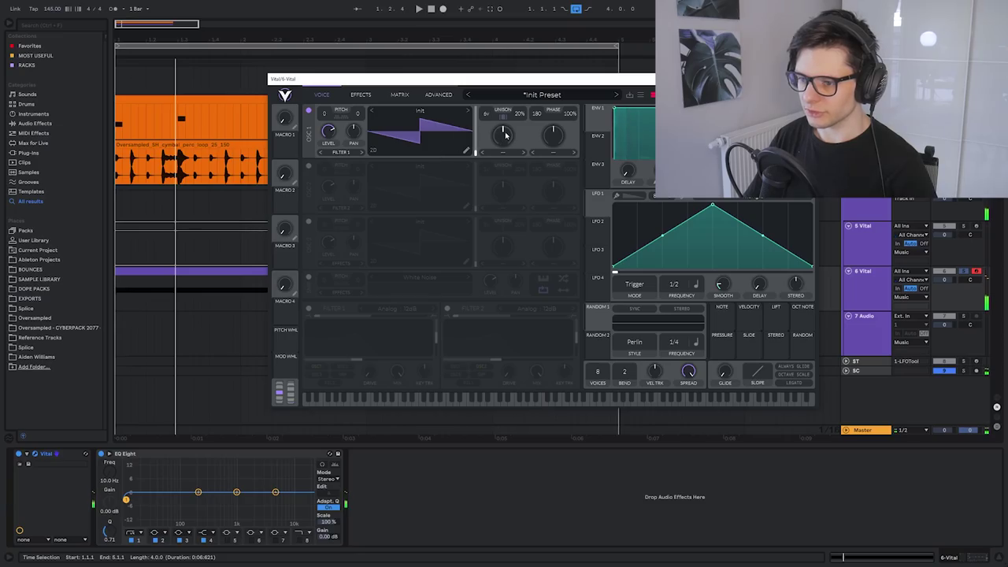
pyautogui.moveTo(506, 135); pyautogui.dragTo(524, 121)
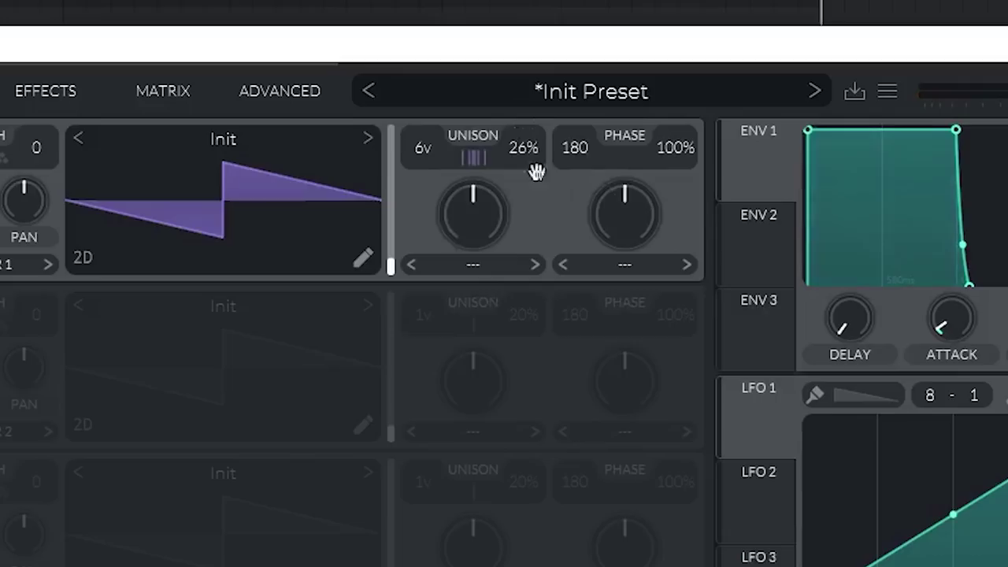
pyautogui.click(480, 266)
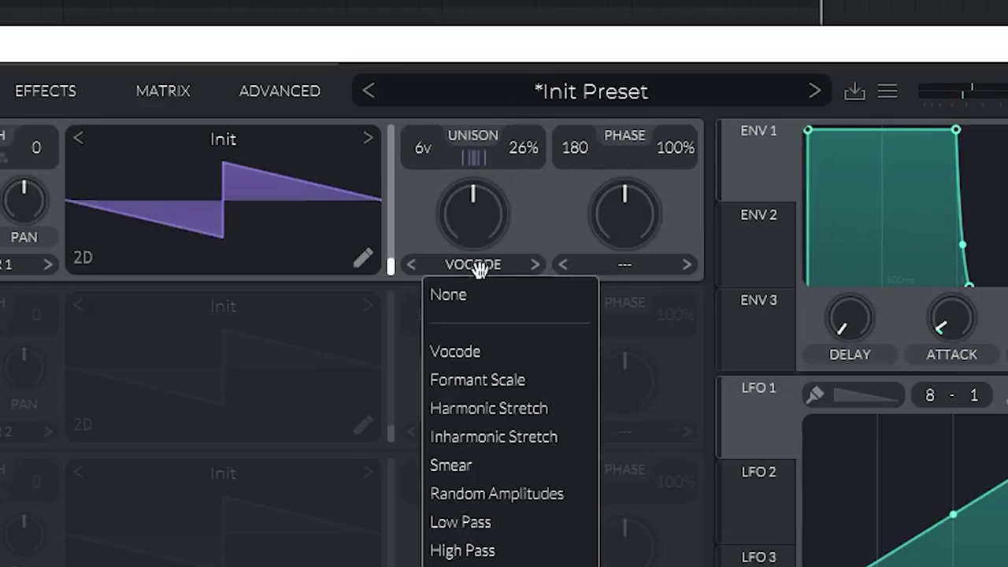
pyautogui.click(529, 226)
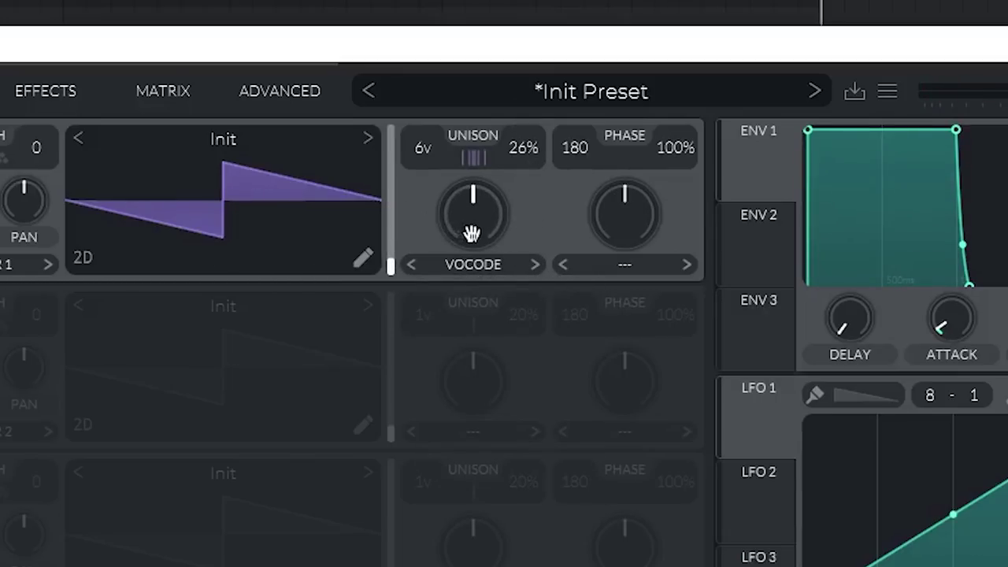
pyautogui.moveTo(471, 234); pyautogui.dragTo(472, 213)
# Step: Switch OSC 1's spectral morph to Formant Scale and sweep its amount up to 91% and back down
pyautogui.click(472, 265)
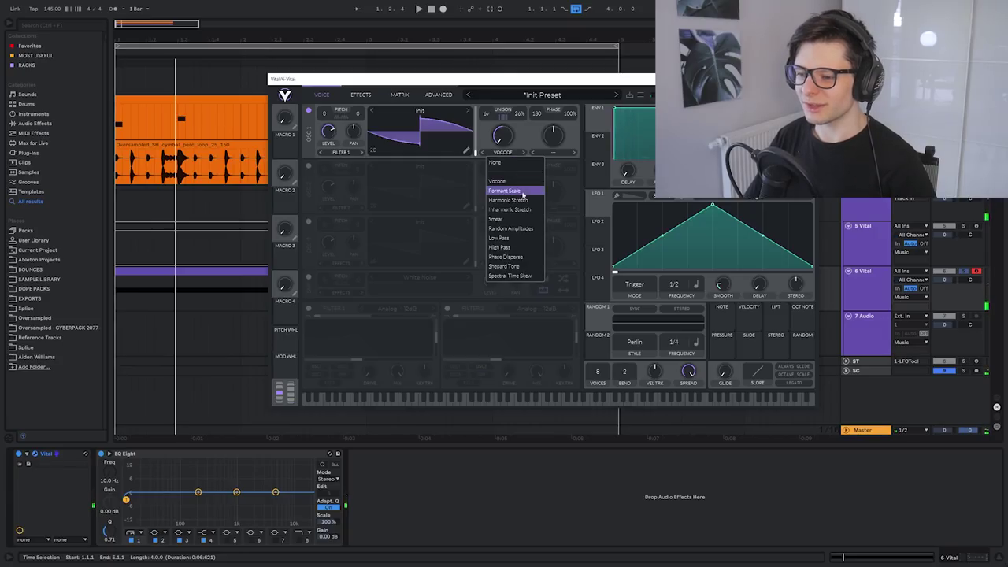
pyautogui.click(522, 195)
pyautogui.moveTo(499, 139); pyautogui.dragTo(506, 73)
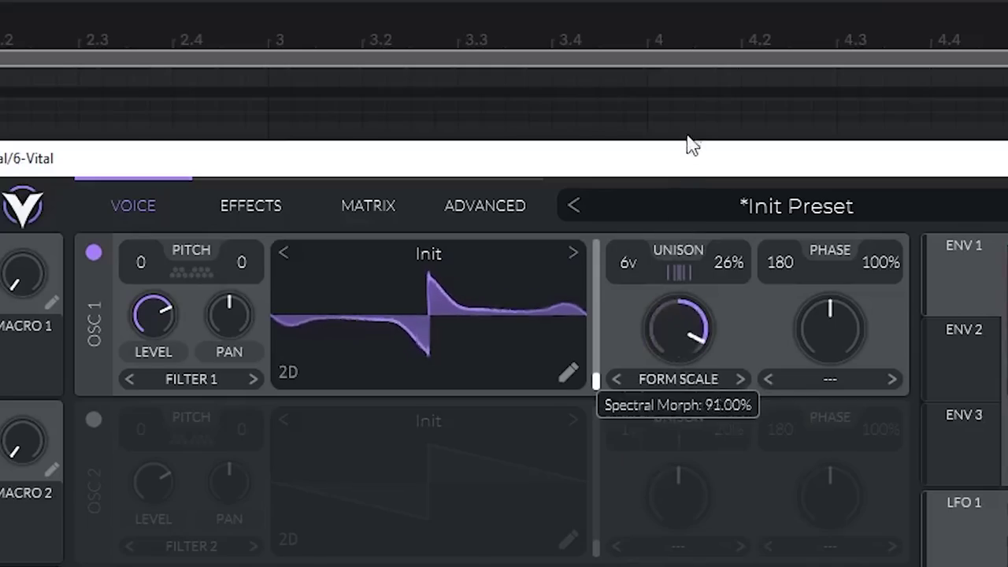
pyautogui.moveTo(690, 146); pyautogui.dragTo(706, 225)
# Step: Switch OSC 1's spectral morph to Random Amplitudes, lower its amount to about 20%, and fine-tune it while playing notes
pyautogui.click(678, 379)
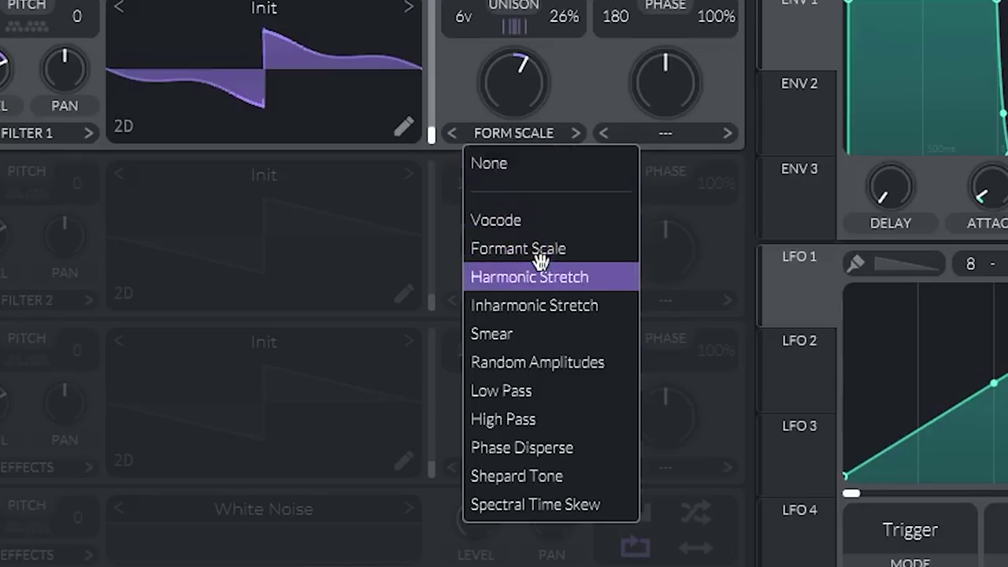
pyautogui.click(585, 370)
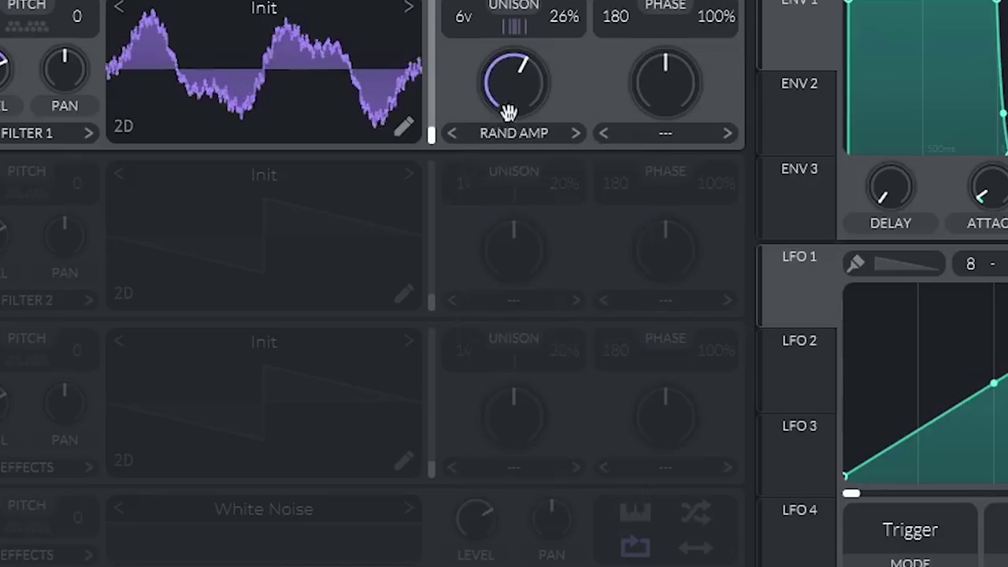
pyautogui.moveTo(509, 96); pyautogui.dragTo(504, 184)
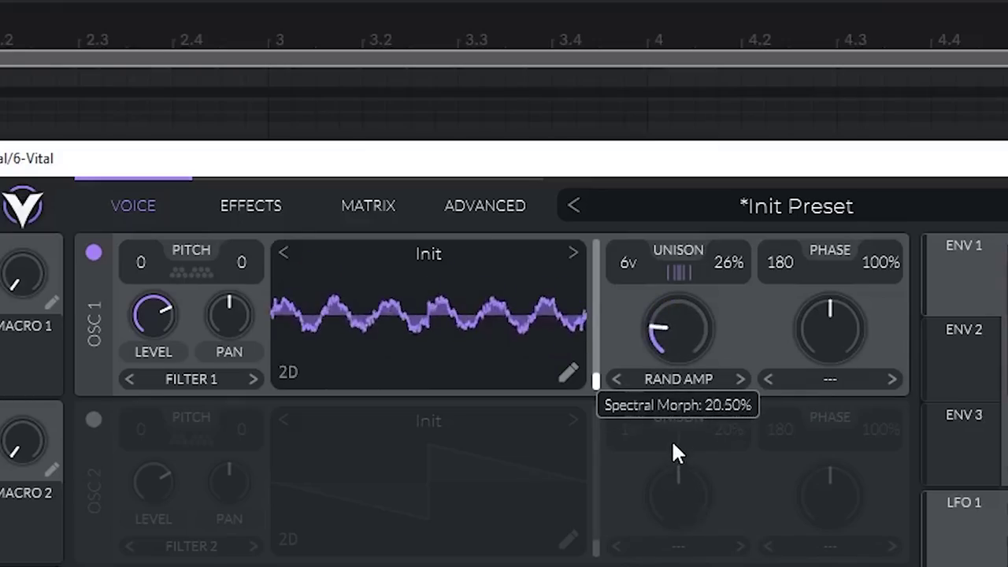
pyautogui.moveTo(668, 421); pyautogui.dragTo(685, 408)
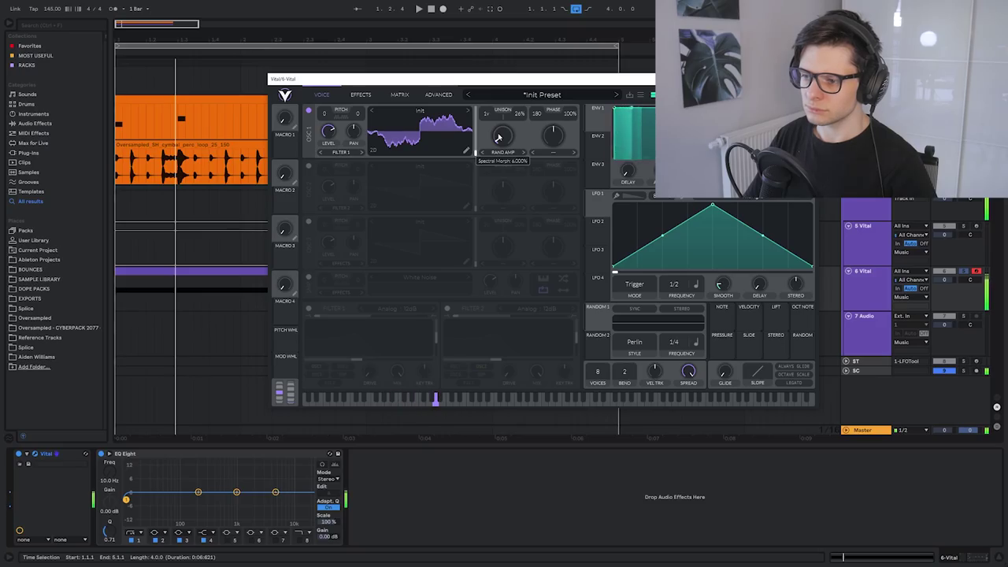
pyautogui.press('x')
pyautogui.press('x')
# Step: Enable the Distortion effect with Soft Clip and try different drive amounts
pyautogui.click(360, 94)
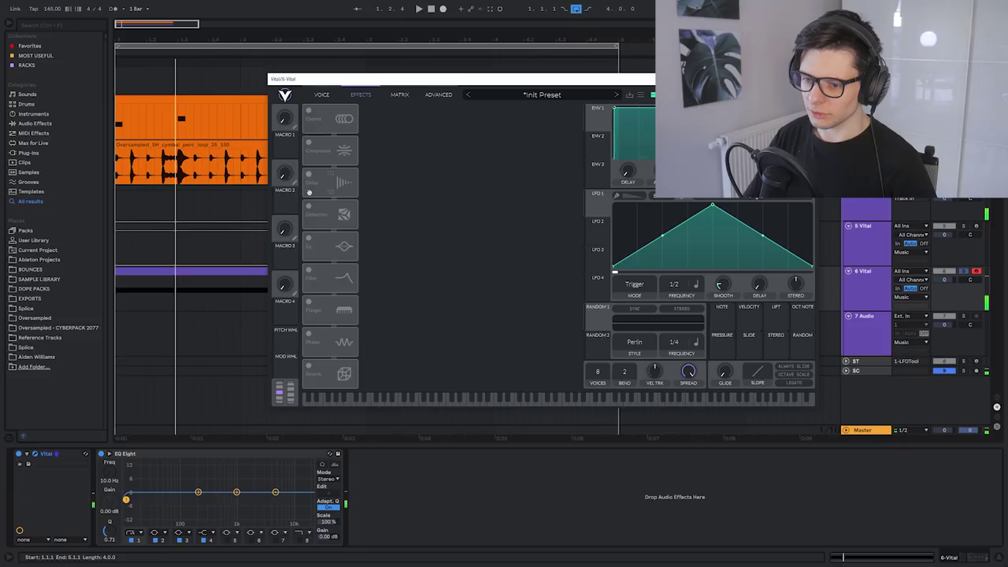
pyautogui.click(309, 207)
pyautogui.moveTo(500, 114); pyautogui.dragTo(503, 93)
pyautogui.moveTo(683, 213); pyautogui.dragTo(669, 254)
pyautogui.moveTo(642, 319); pyautogui.dragTo(636, 306)
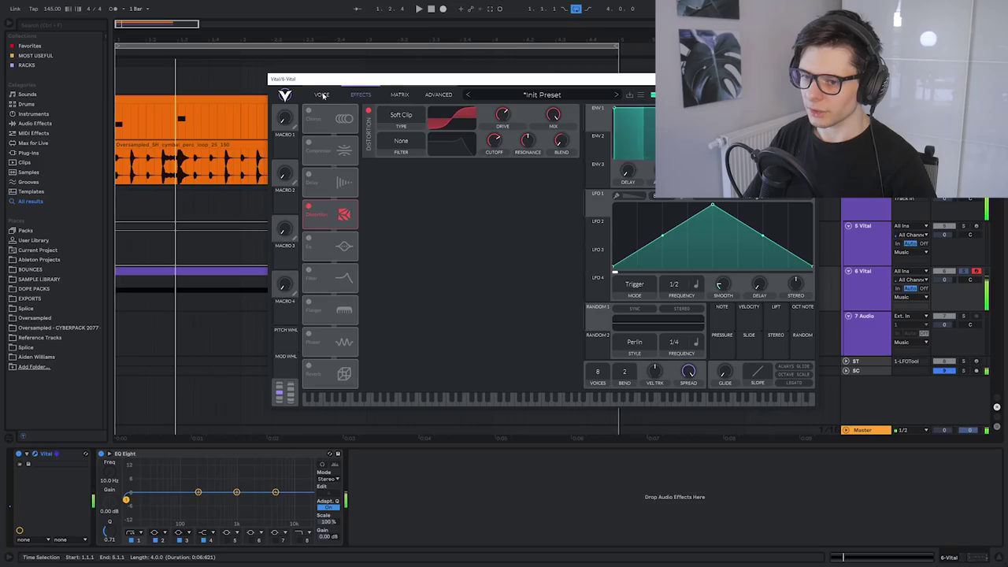
# Step: Enable the sampler with White Noise on the Voice page and lower its level
pyautogui.click(133, 206)
pyautogui.click(308, 277)
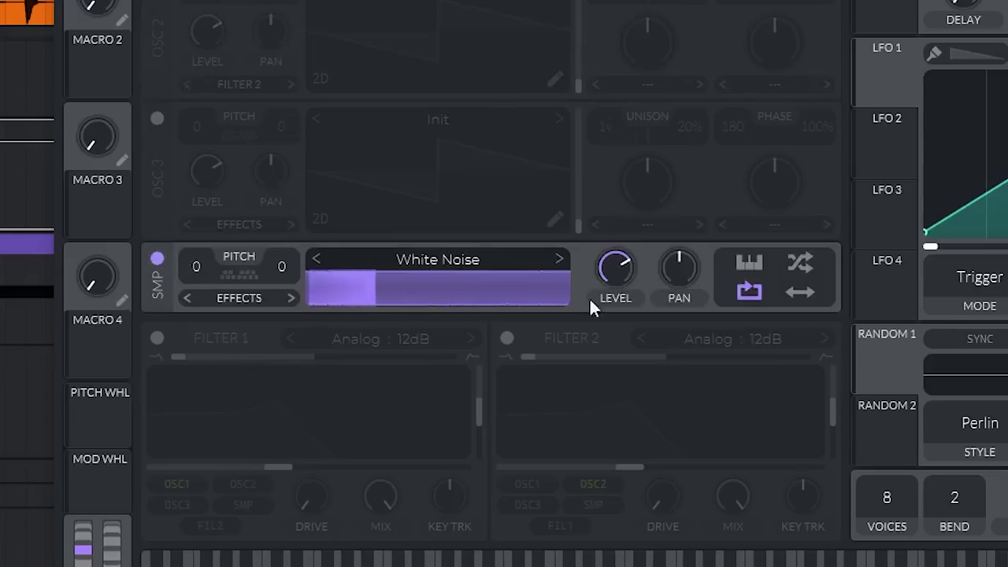
pyautogui.moveTo(616, 267); pyautogui.dragTo(589, 306)
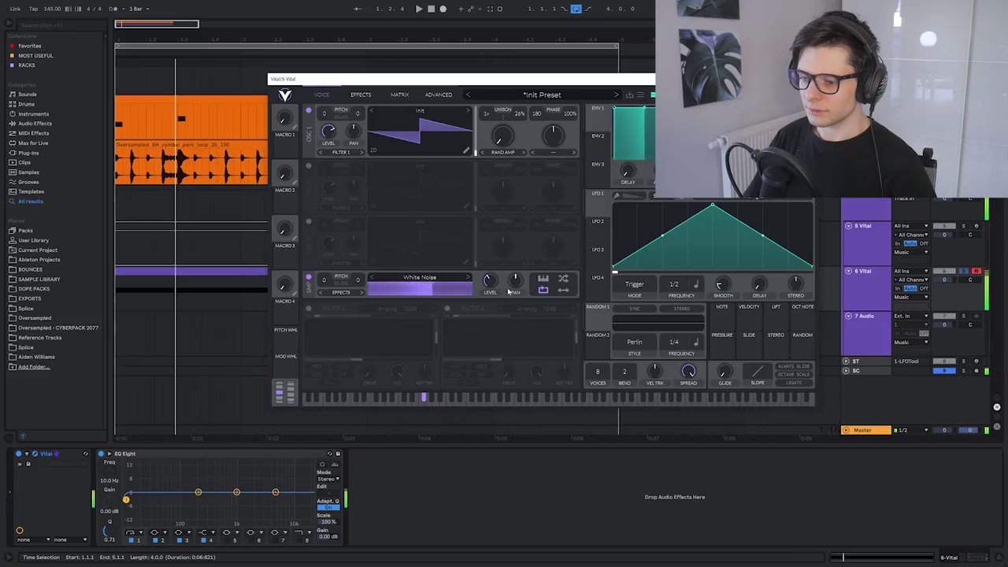
pyautogui.moveTo(489, 281); pyautogui.dragTo(488, 303)
# Step: Load the next preset, and reset the synth to the Init Preset
pyautogui.click(617, 95)
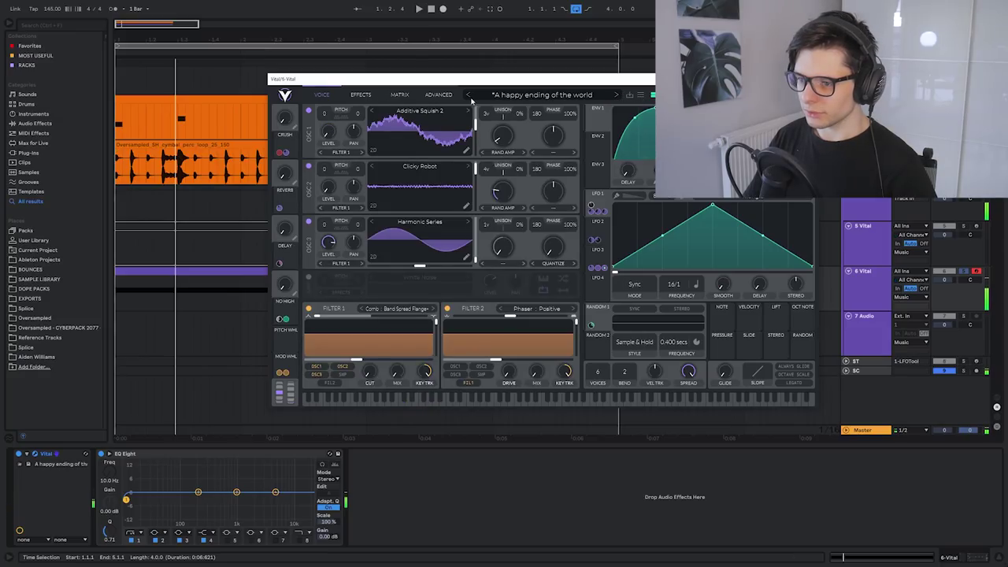
pyautogui.click(640, 94)
pyautogui.click(651, 172)
# Step: Try Shepard Tone as OSC 1's spectral morph, sweeping the amount repeatedly across its range from 0%
pyautogui.click(501, 153)
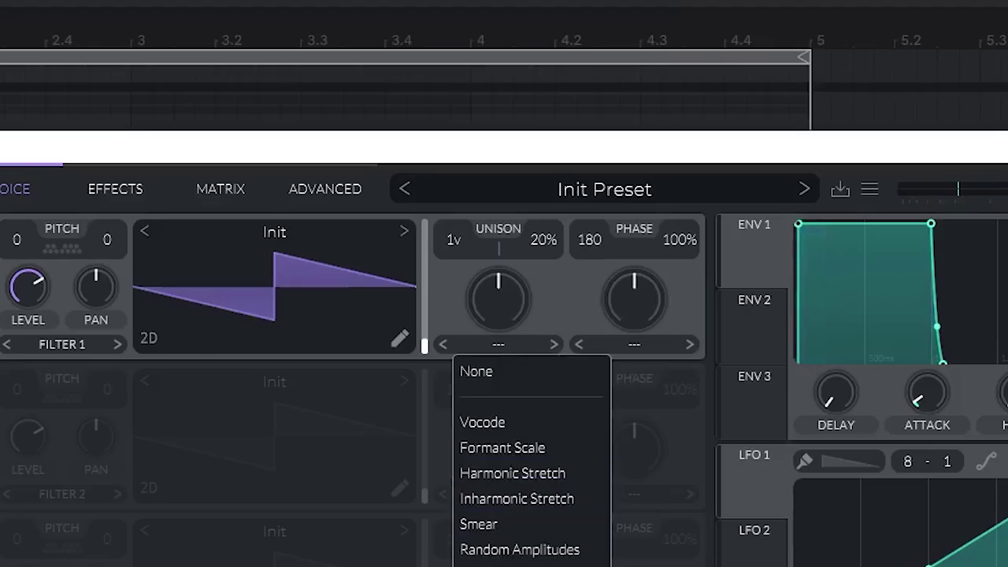
pyautogui.click(520, 266)
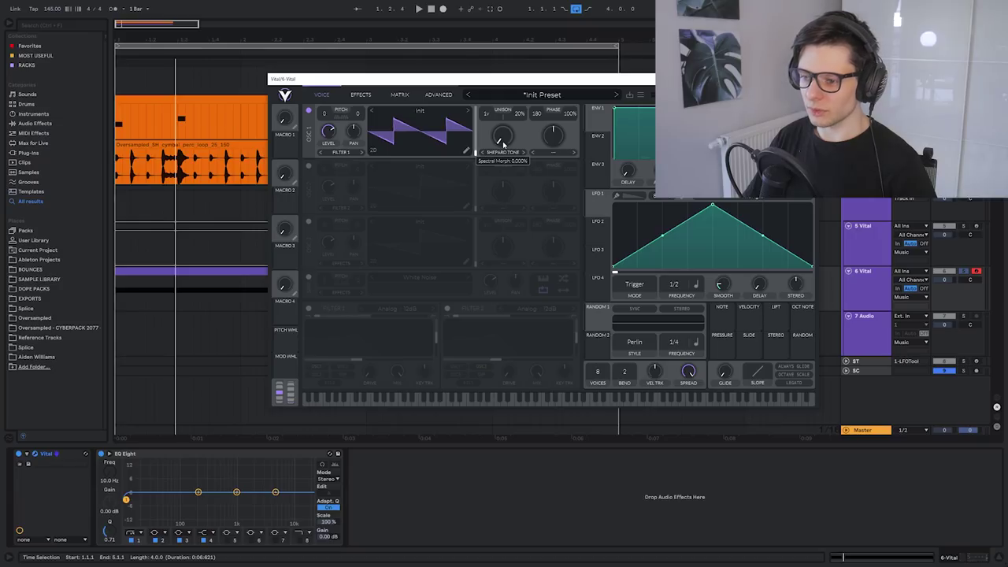
pyautogui.moveTo(504, 143); pyautogui.dragTo(509, 90)
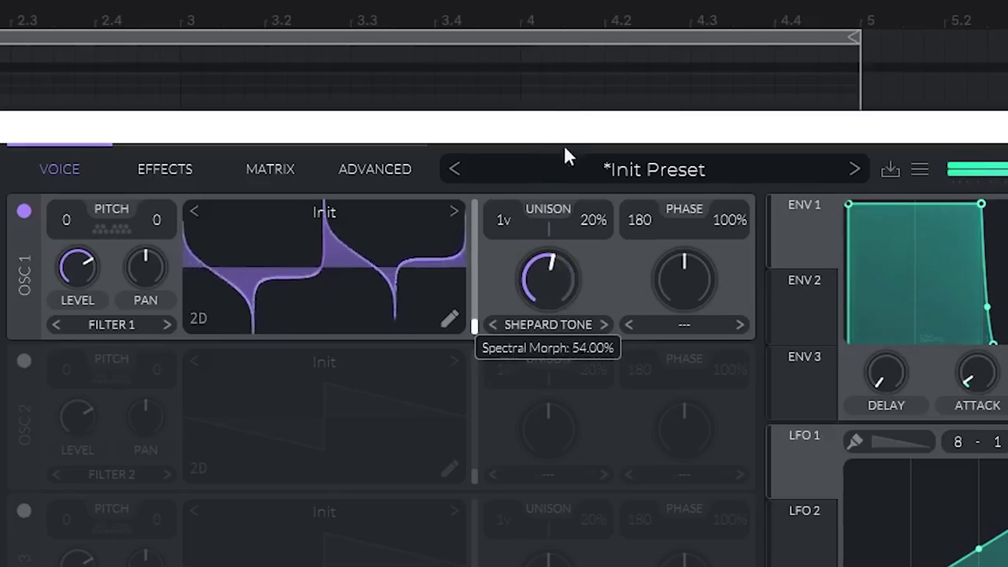
pyautogui.moveTo(565, 156); pyautogui.dragTo(539, 316)
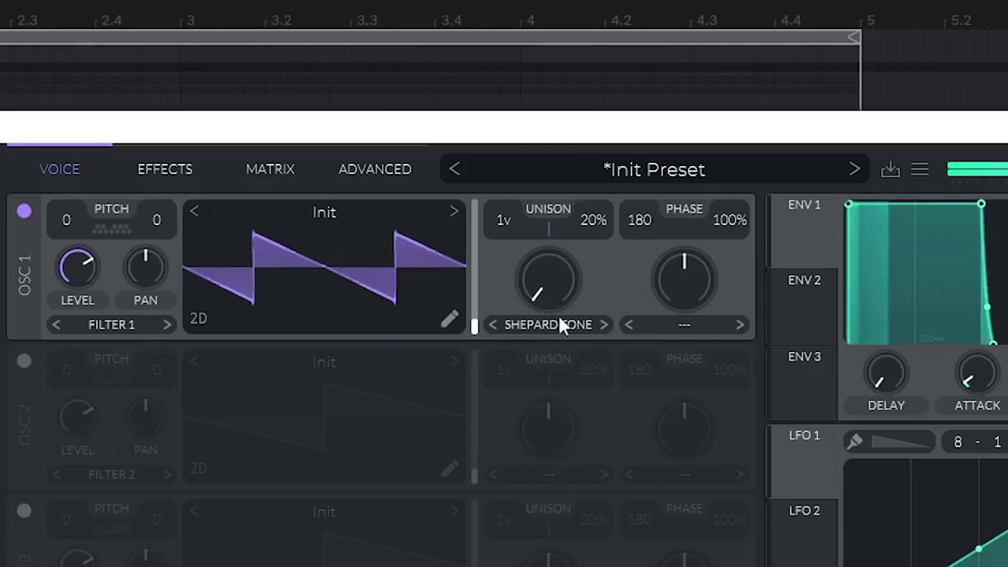
pyautogui.moveTo(501, 136); pyautogui.dragTo(501, 119)
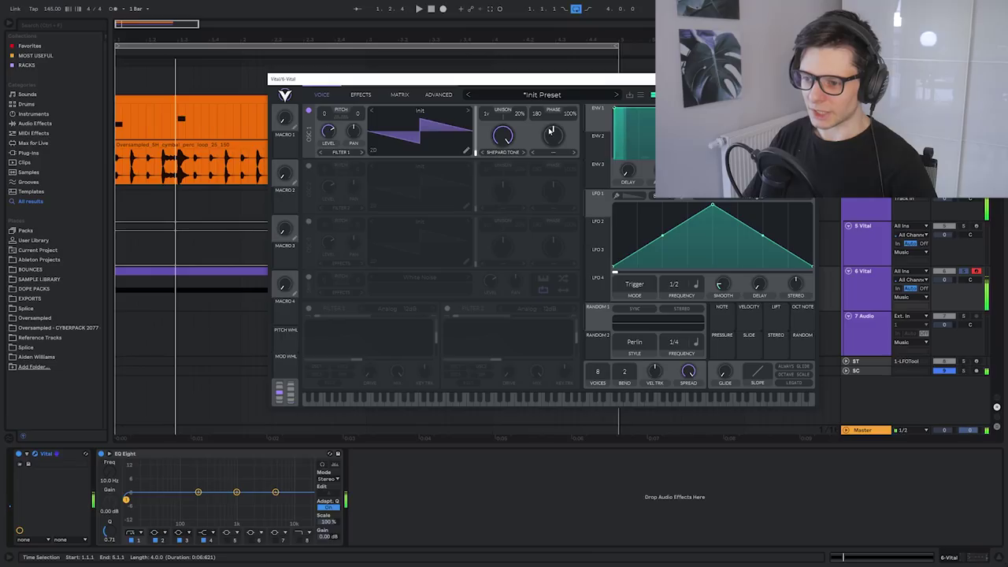
pyautogui.moveTo(499, 179); pyautogui.dragTo(522, 97)
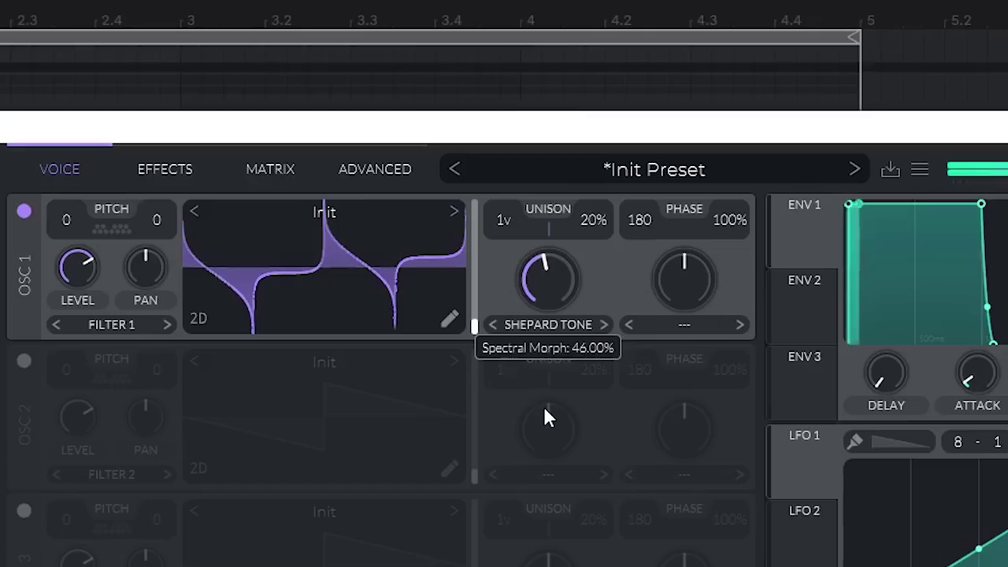
pyautogui.moveTo(601, 177); pyautogui.dragTo(630, 349)
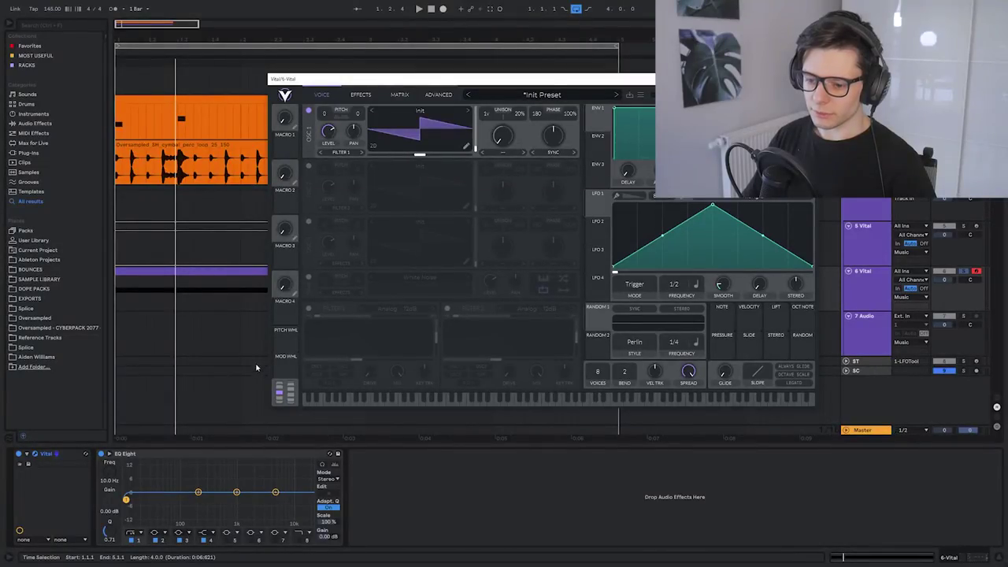
# Step: Enable Filter 1 and route OSC 1 through Filter 1
pyautogui.click(308, 308)
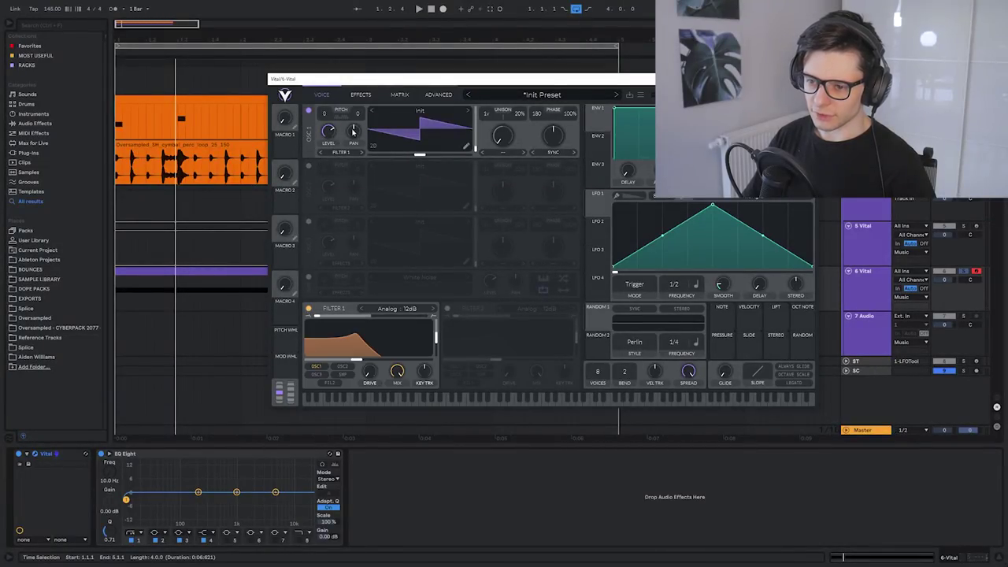
pyautogui.click(342, 153)
pyautogui.click(403, 164)
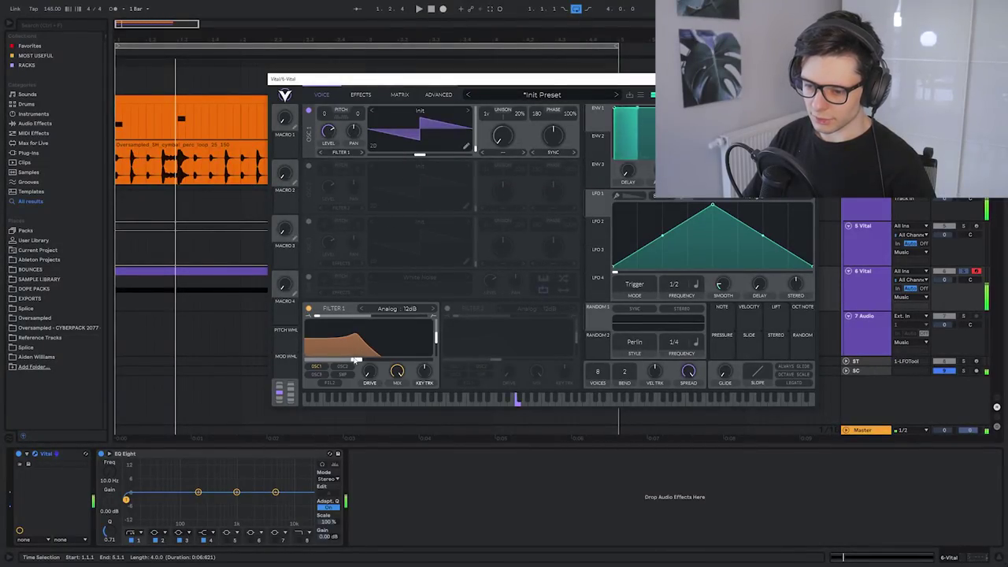
# Step: Adjust the analog Filter 1 by moving its blend, raising its cutoff slightly and lowering its resonance
pyautogui.moveTo(358, 359)
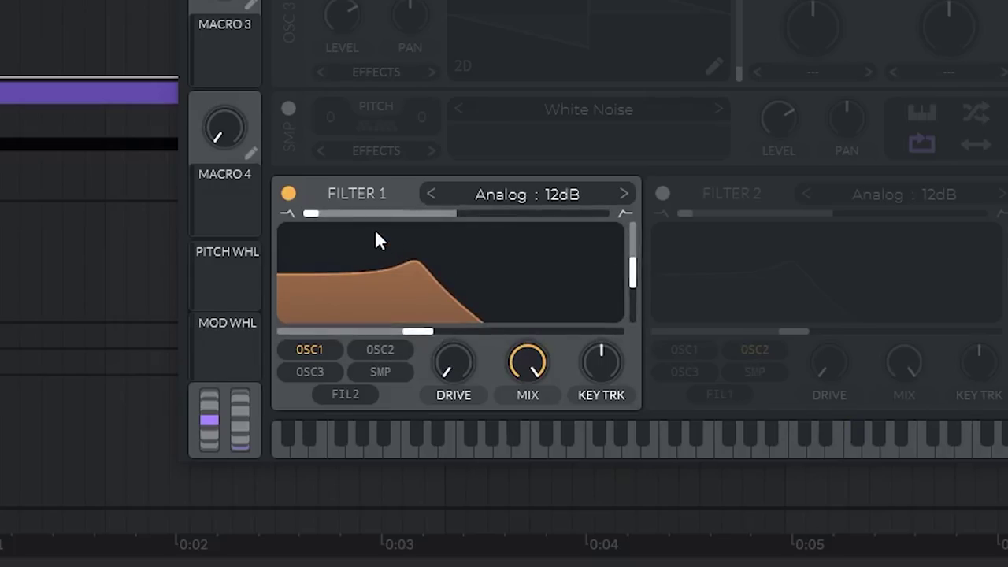
pyautogui.moveTo(318, 213); pyautogui.dragTo(107, 213)
pyautogui.moveTo(417, 331); pyautogui.dragTo(445, 331)
pyautogui.moveTo(632, 266)
pyautogui.mouseDown()
pyautogui.moveTo(630, 250)
pyautogui.moveTo(628, 278)
pyautogui.mouseUp()
# Step: Change Filter 1's type to Comb: Low High Comb
pyautogui.click(562, 194)
pyautogui.click(684, 354)
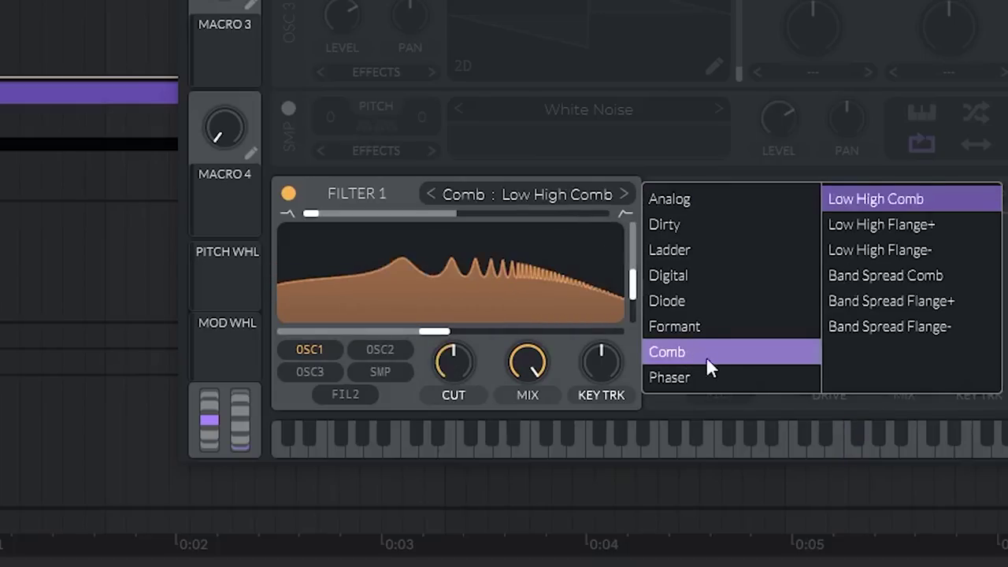
pyautogui.moveTo(311, 213)
pyautogui.mouseDown()
pyautogui.moveTo(288, 215)
pyautogui.moveTo(568, 214)
pyautogui.moveTo(229, 214)
pyautogui.moveTo(545, 215)
pyautogui.moveTo(311, 214)
pyautogui.mouseUp()
# Step: Raise the comb filter's cutoff and blend, and increase its resonance to about 82%
pyautogui.moveTo(434, 332); pyautogui.dragTo(462, 330)
pyautogui.moveTo(638, 290); pyautogui.dragTo(639, 228)
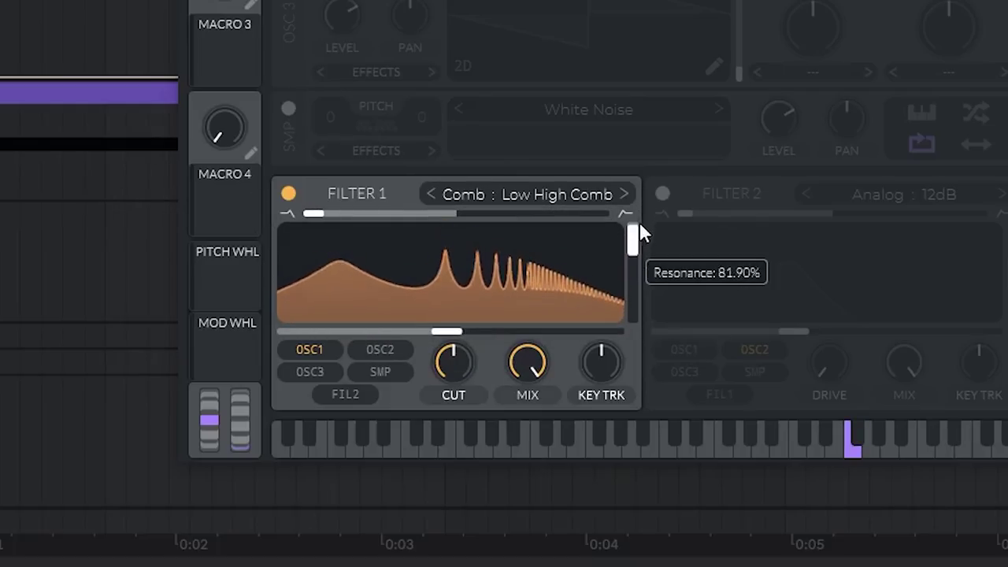
pyautogui.moveTo(313, 213); pyautogui.dragTo(382, 216)
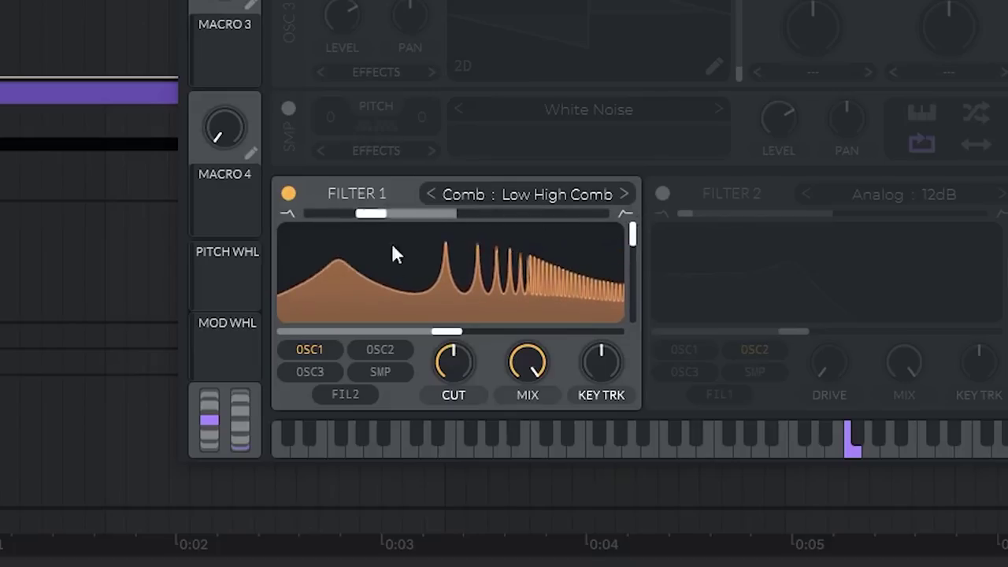
pyautogui.moveTo(446, 332); pyautogui.dragTo(521, 338)
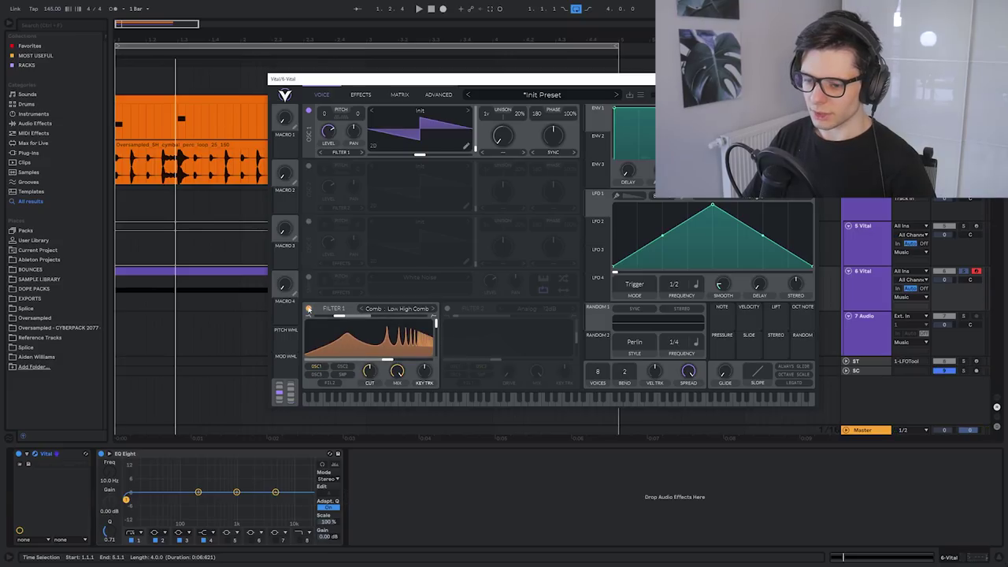
# Step: Turn off Filter 1 and change Random 1's style to Sample & Hold
pyautogui.click(309, 309)
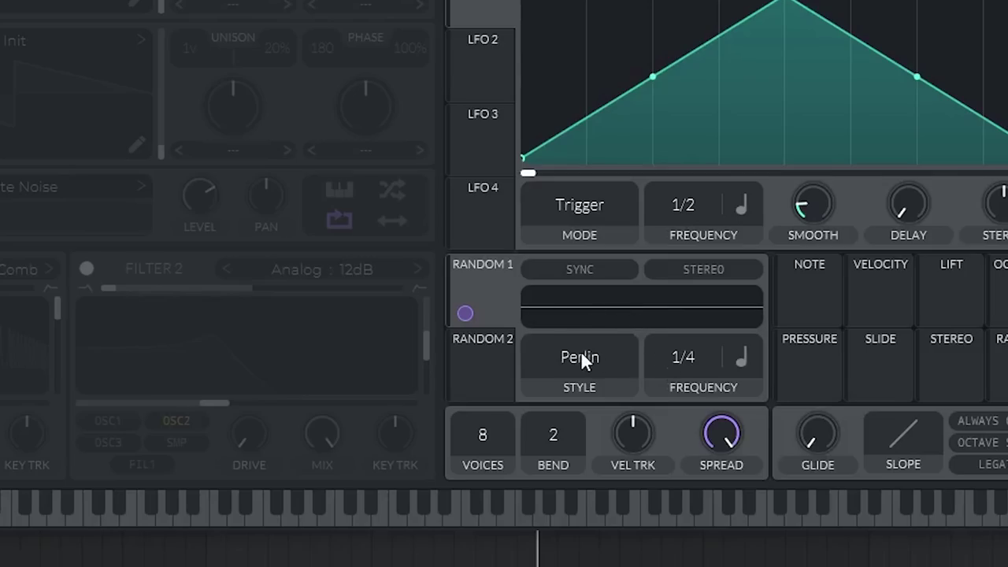
pyautogui.click(581, 352)
pyautogui.click(591, 436)
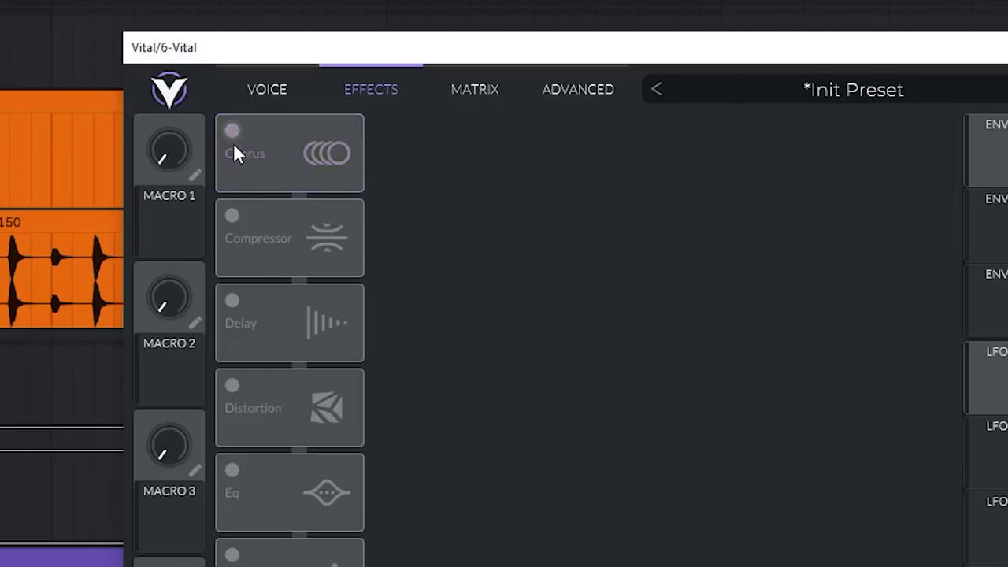
# Step: Enable the Chorus effect, view the modulation matrix and return to the voice page
pyautogui.click(231, 131)
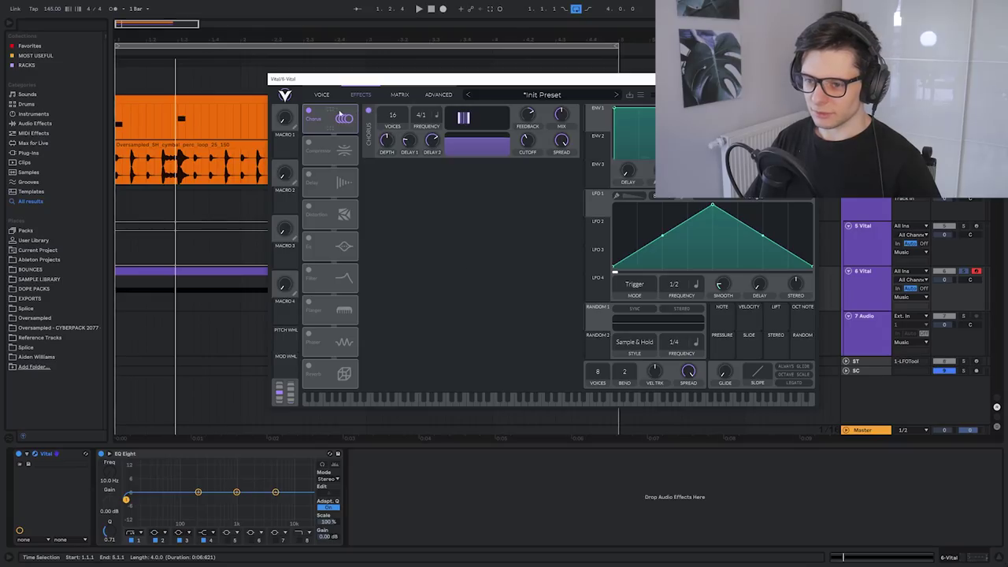
pyautogui.click(400, 94)
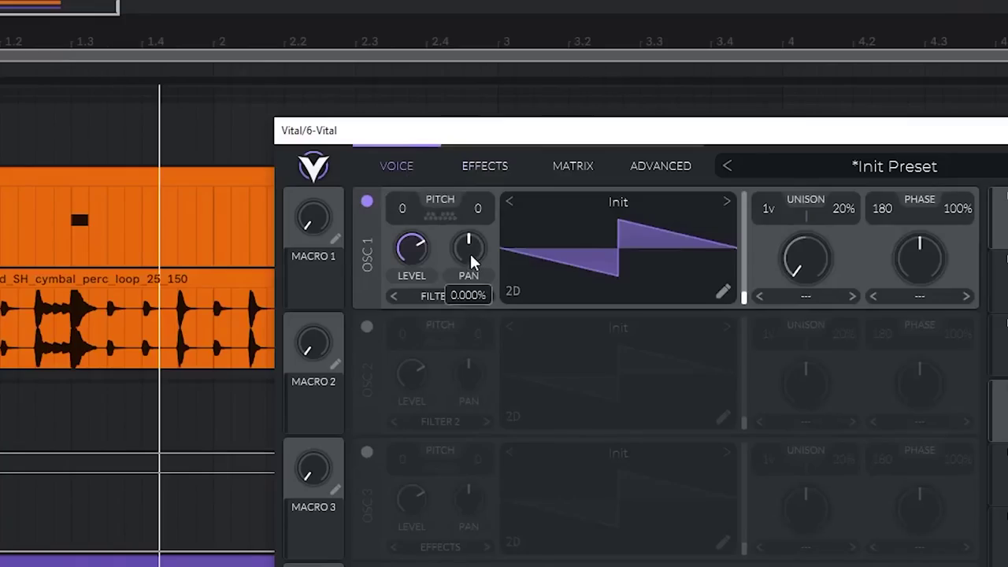
pyautogui.click(561, 169)
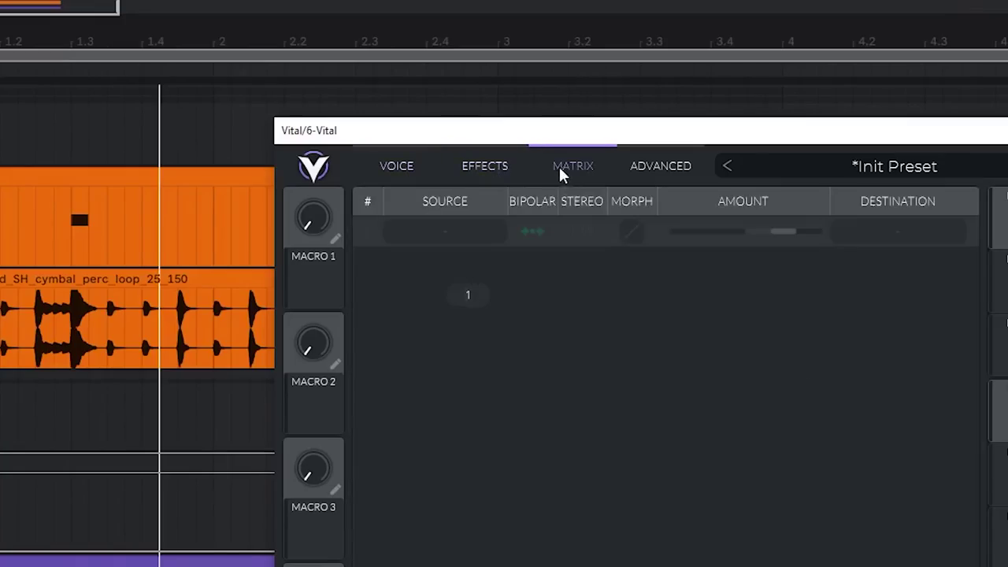
pyautogui.click(404, 165)
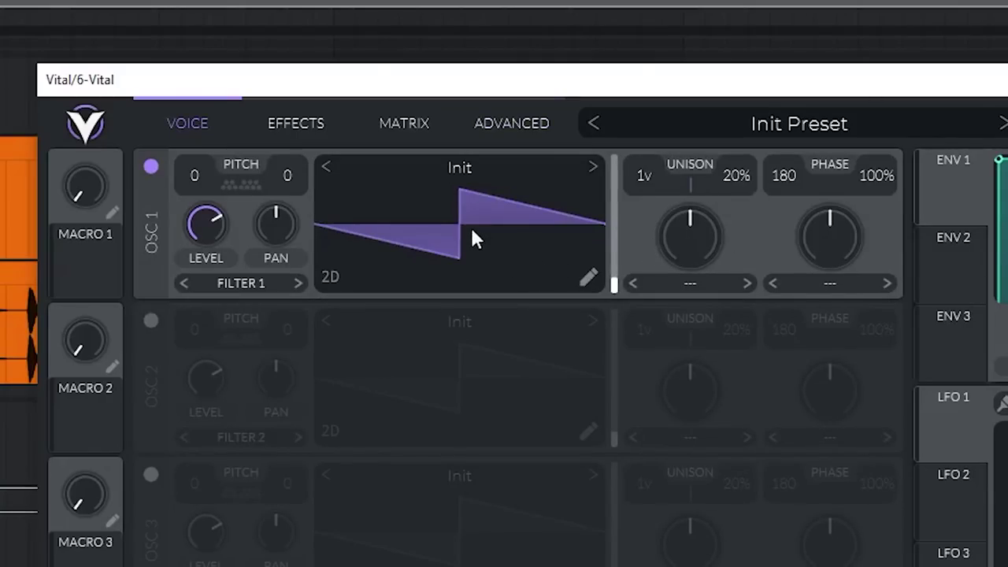
# Step: Replace OSC 1's initial wavetable with one generated from typed text using Text to Wavetable
pyautogui.rightClick(470, 225)
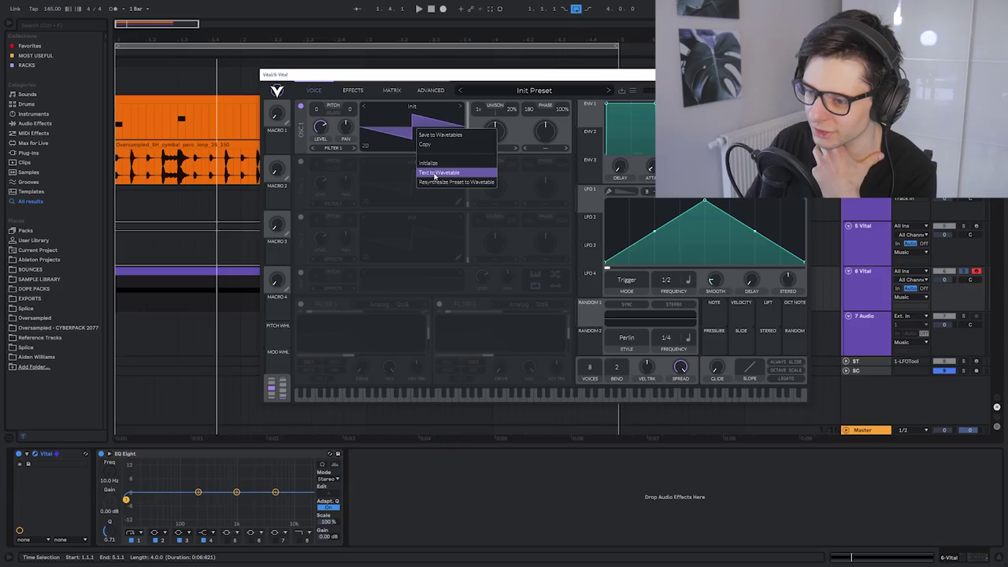
pyautogui.click(522, 352)
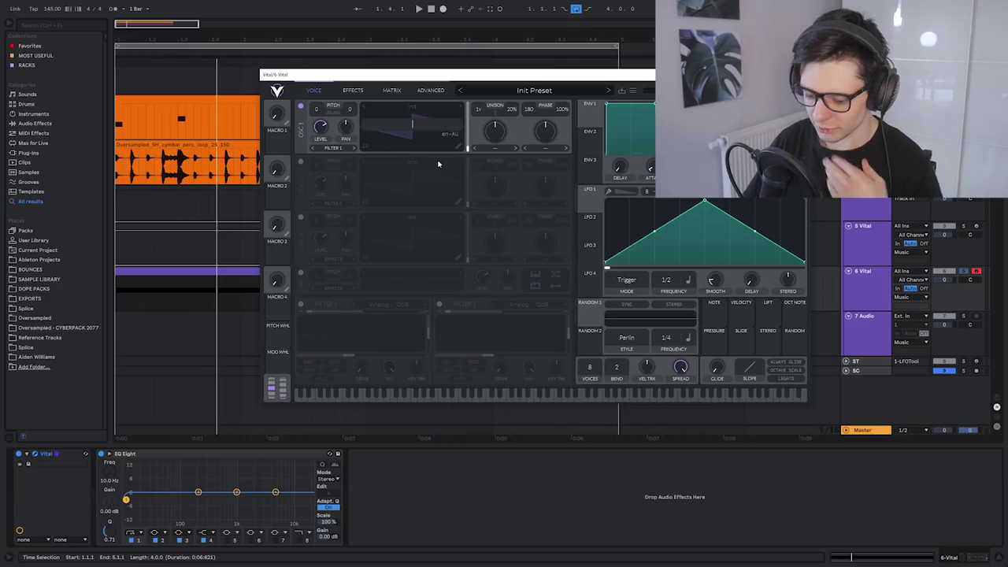
pyautogui.write('i')
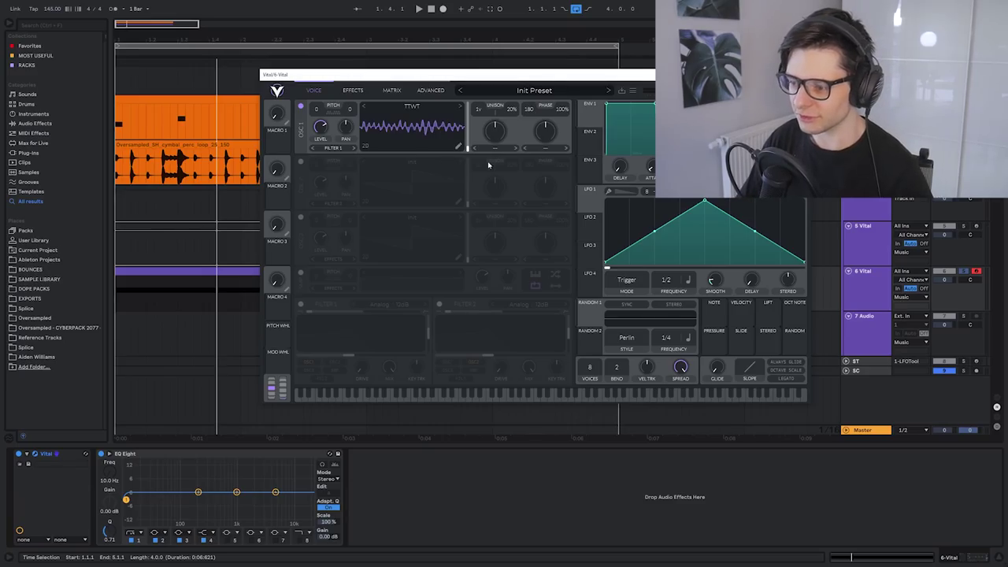
# Step: Shape LFO 1 into a rising ramp at a 1/1 frequency and modulate OSC 1's wavetable position with it
pyautogui.moveTo(704, 200); pyautogui.dragTo(805, 217)
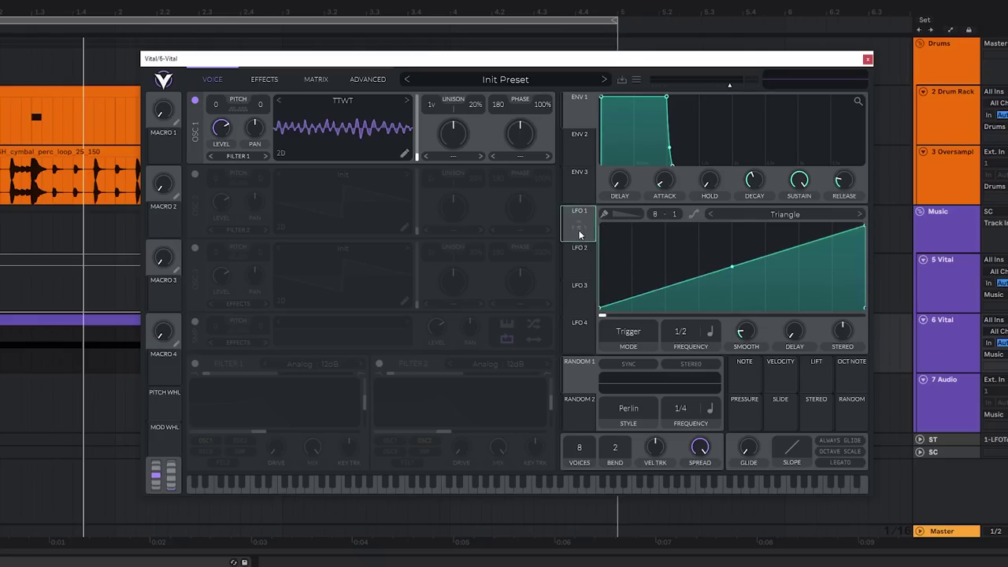
pyautogui.moveTo(579, 234); pyautogui.dragTo(350, 140)
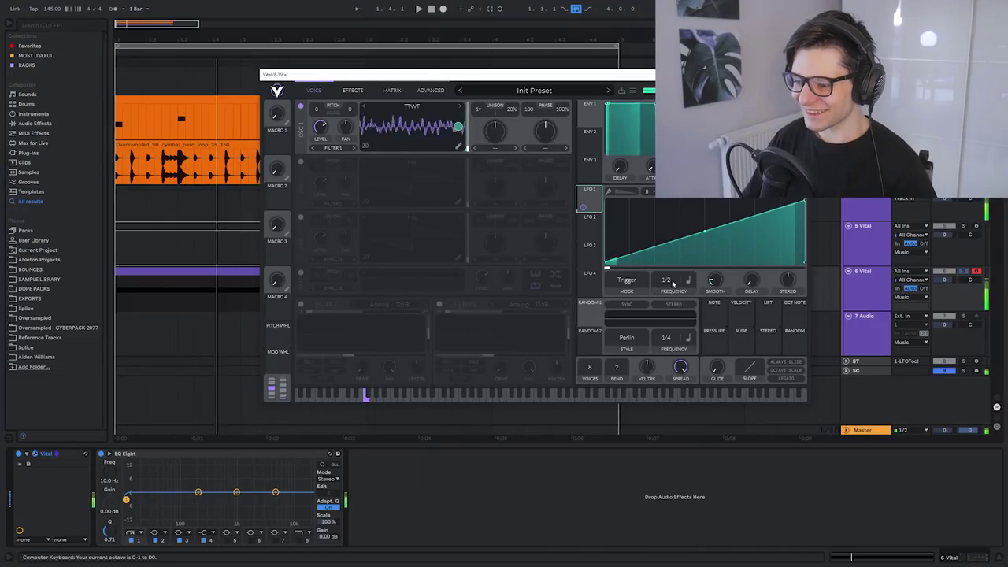
pyautogui.moveTo(672, 282); pyautogui.dragTo(665, 301)
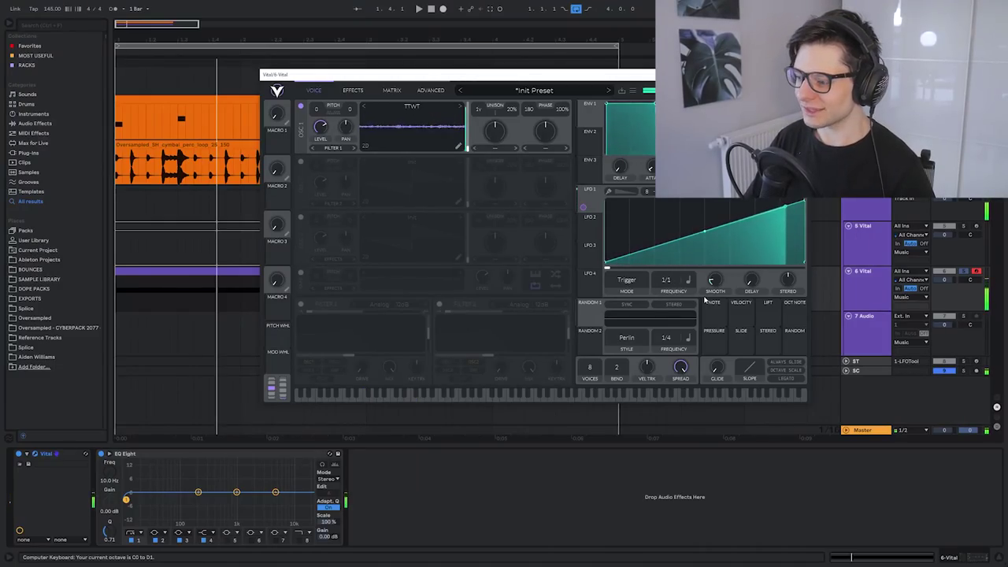
pyautogui.click(964, 226)
pyautogui.click(202, 229)
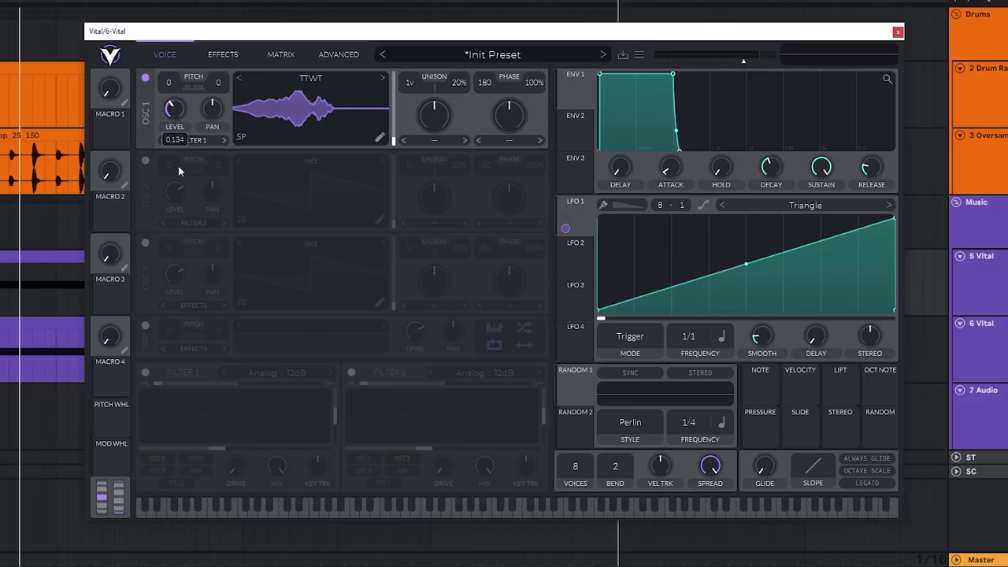
# Step: Shape LFO 2 into a falling curve with a short initial plateau at 1/8 and modulate OSC 1's level with it
pyautogui.click(575, 264)
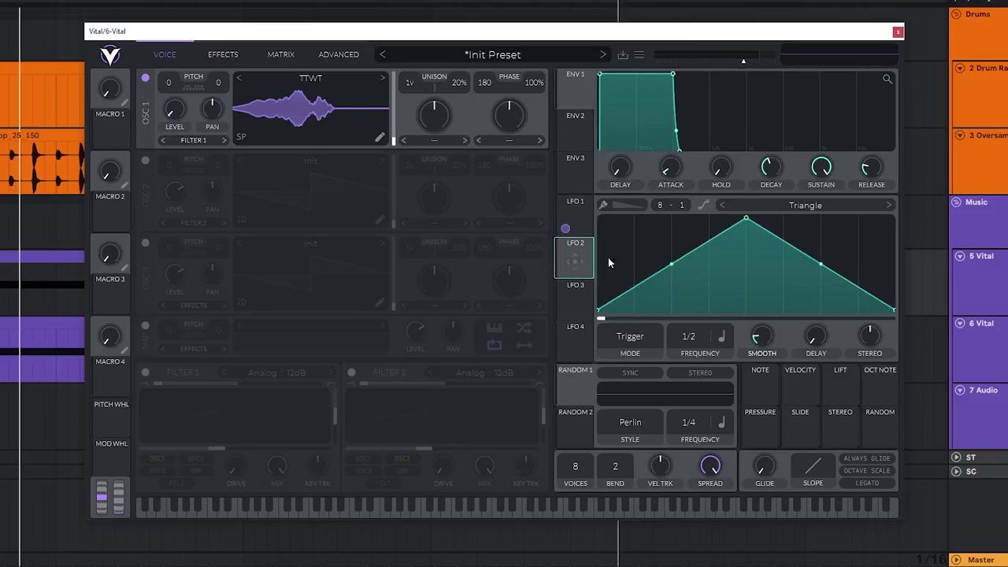
pyautogui.moveTo(747, 221); pyautogui.dragTo(600, 220)
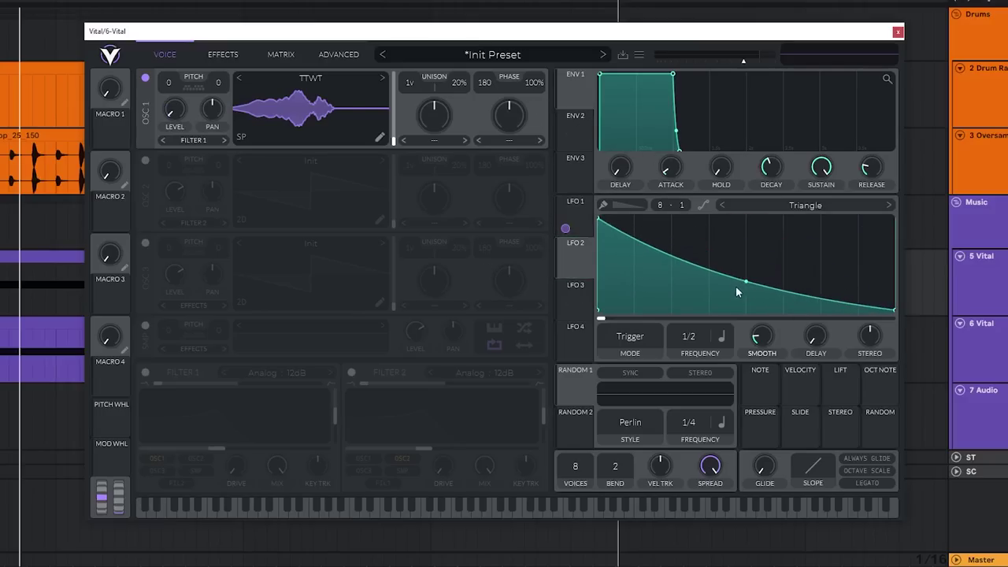
pyautogui.moveTo(565, 270); pyautogui.dragTo(174, 110)
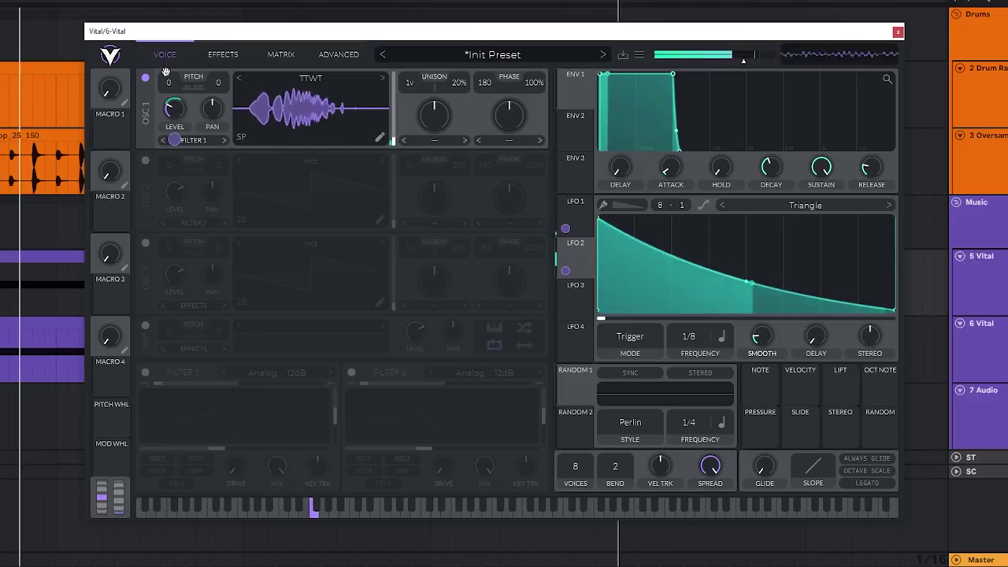
pyautogui.moveTo(747, 281); pyautogui.dragTo(767, 271)
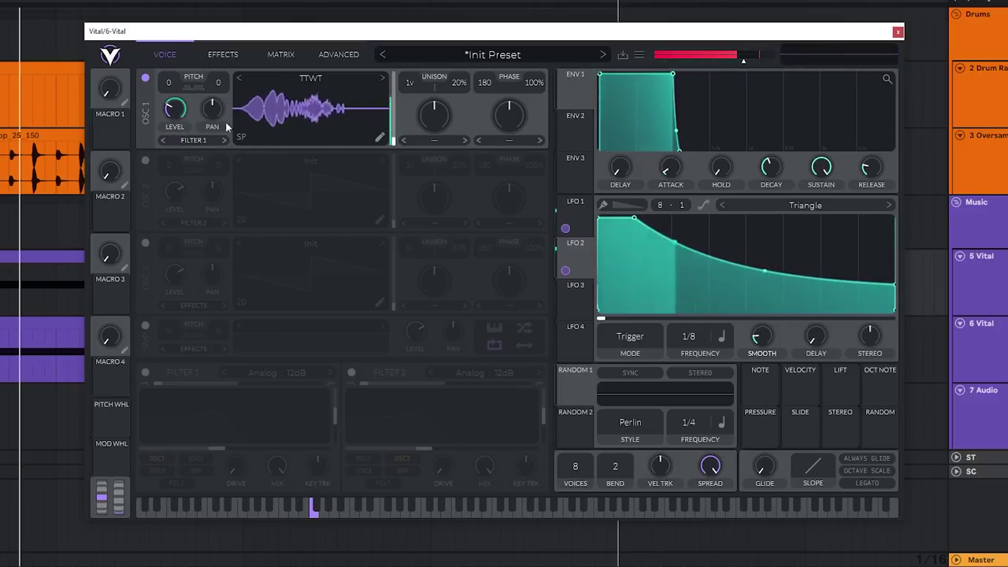
# Step: Enable the multiband Compressor and the Reverb, and reduce the reverb's low end with its filter curve
pyautogui.click(233, 59)
pyautogui.click(145, 127)
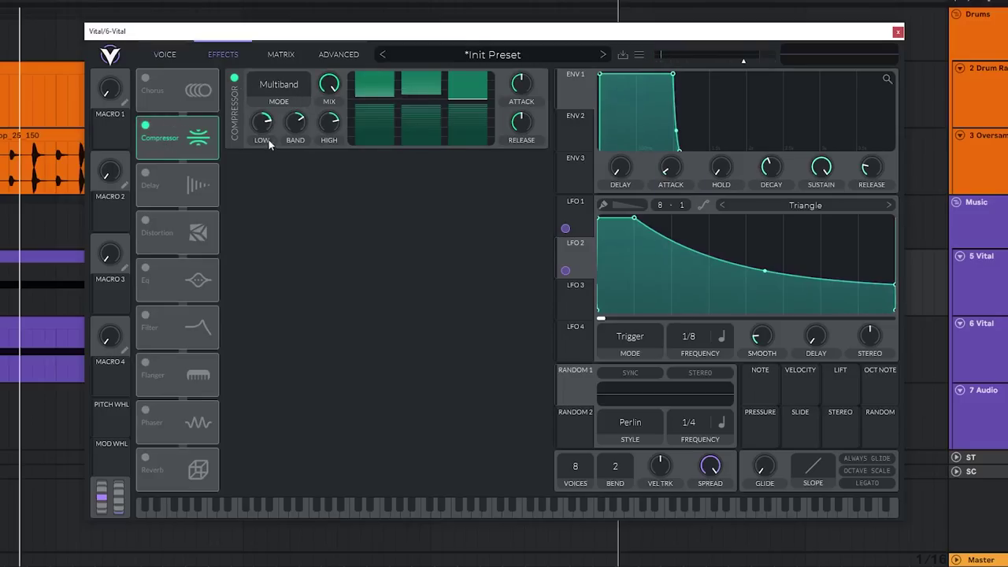
pyautogui.click(145, 460)
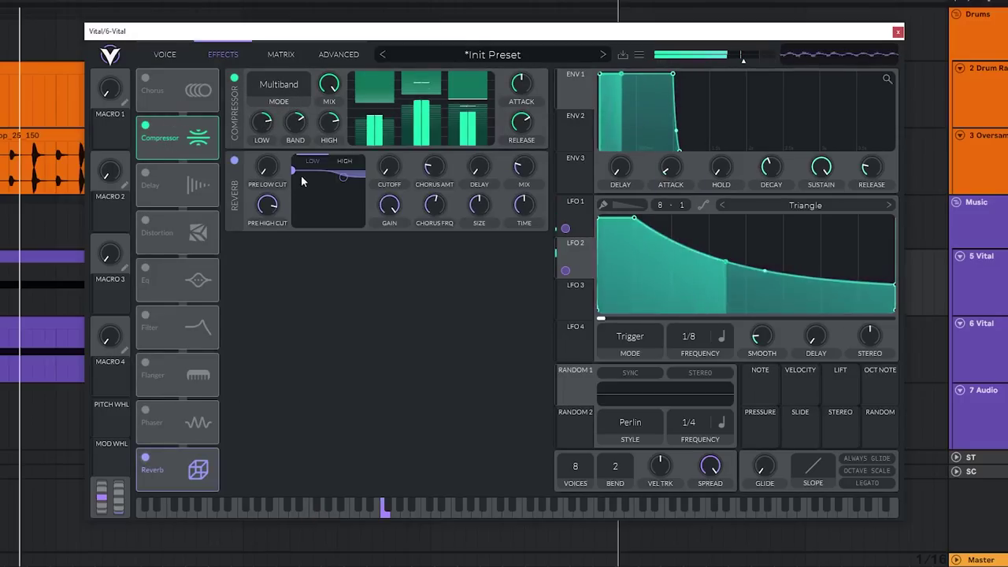
pyautogui.moveTo(299, 174); pyautogui.dragTo(315, 201)
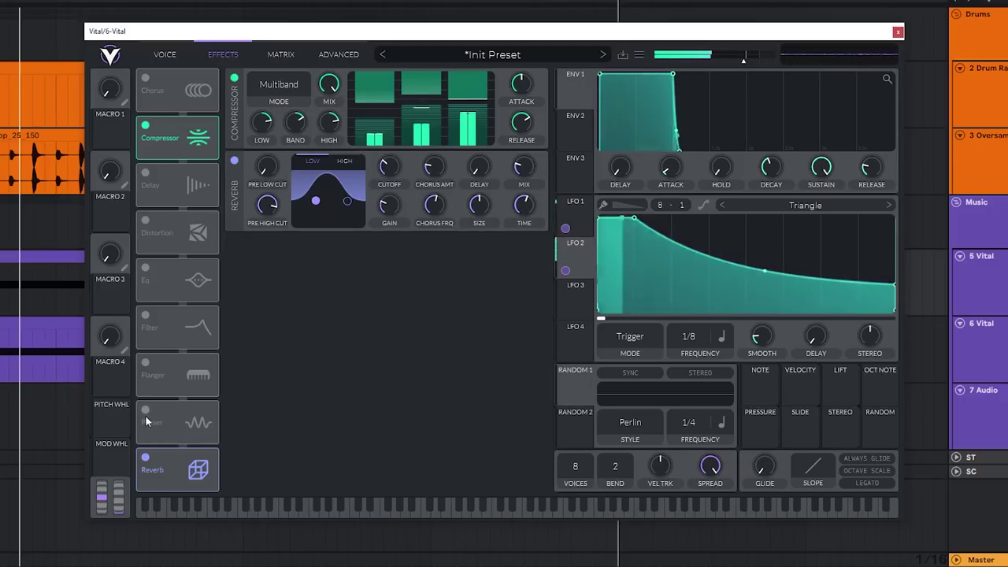
# Step: Enable the Delay effect and set its time to 0.031 secs
pyautogui.click(145, 173)
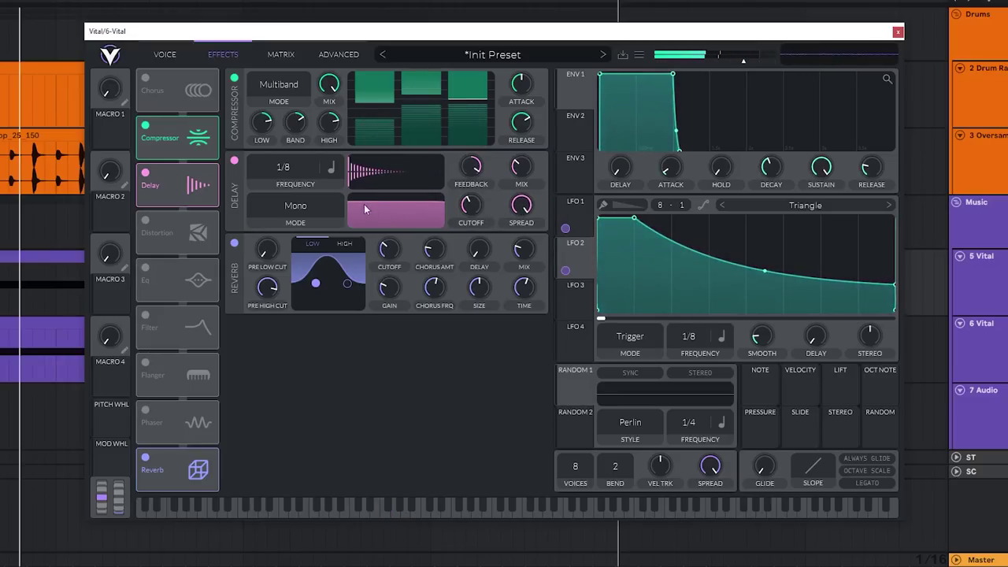
pyautogui.click(347, 189)
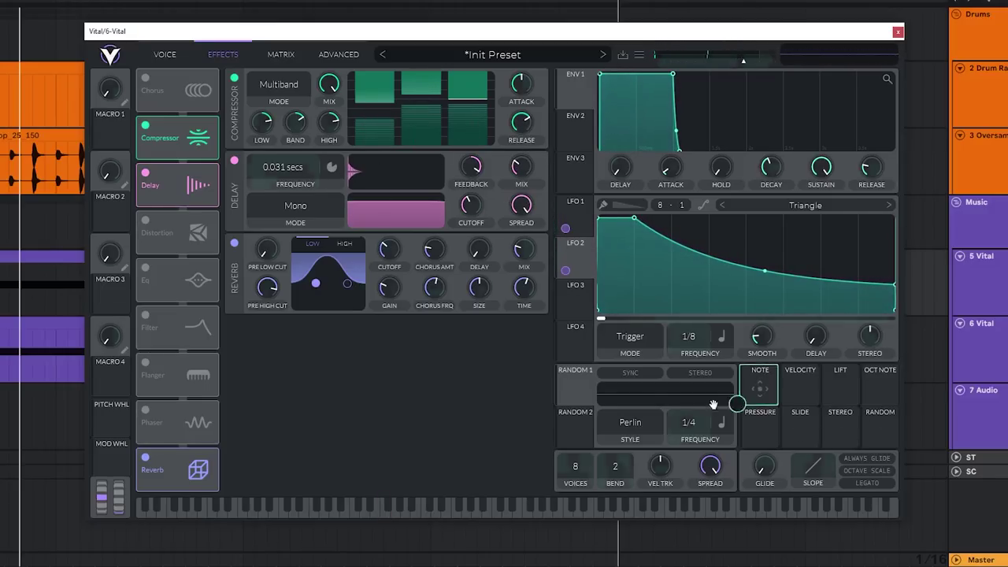
# Step: Modulate the delay's frequency with the Note source and reduce the delay's filter spread to under half
pyautogui.moveTo(712, 404); pyautogui.dragTo(313, 184)
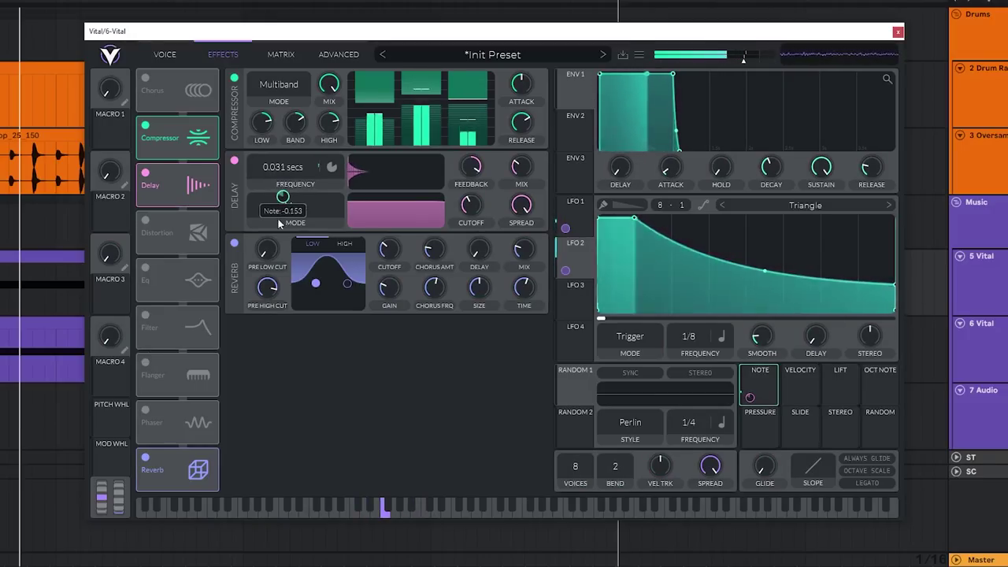
pyautogui.scroll(-2, 521, 174)
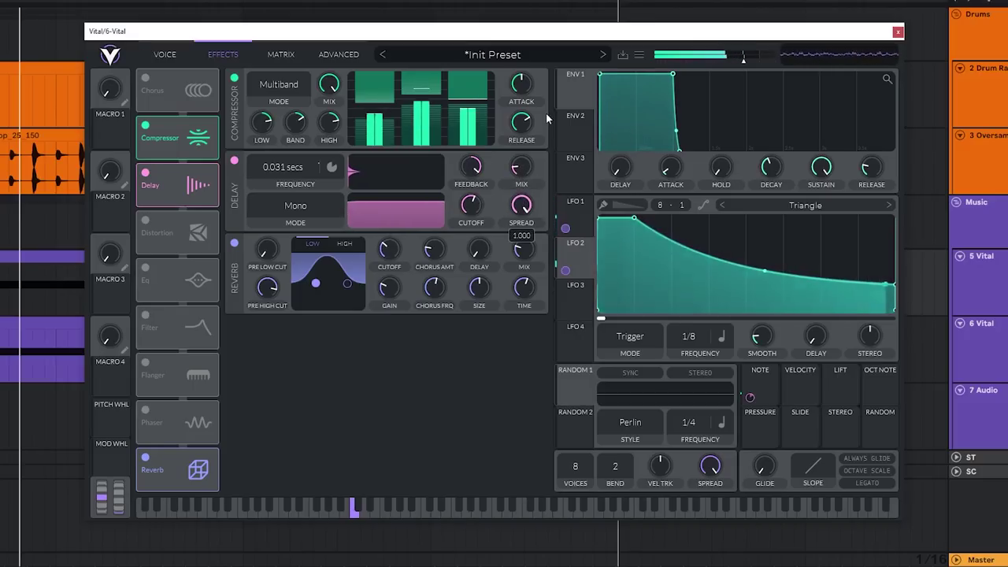
pyautogui.moveTo(546, 116); pyautogui.dragTo(516, 284)
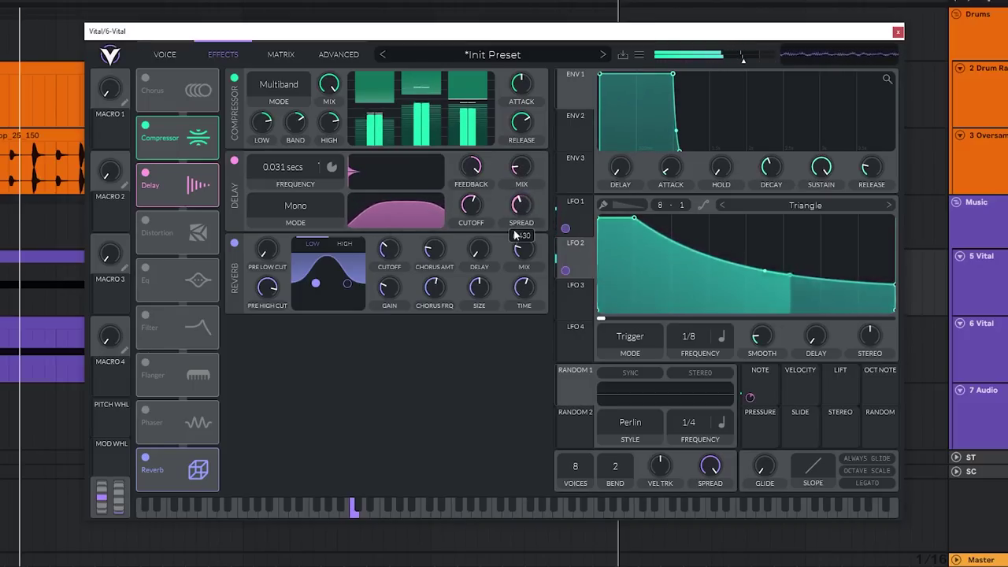
# Step: Set OSC 1's unison to 3 voices at 15% detune and apply a partial Form Scale spectral morph
pyautogui.click(164, 56)
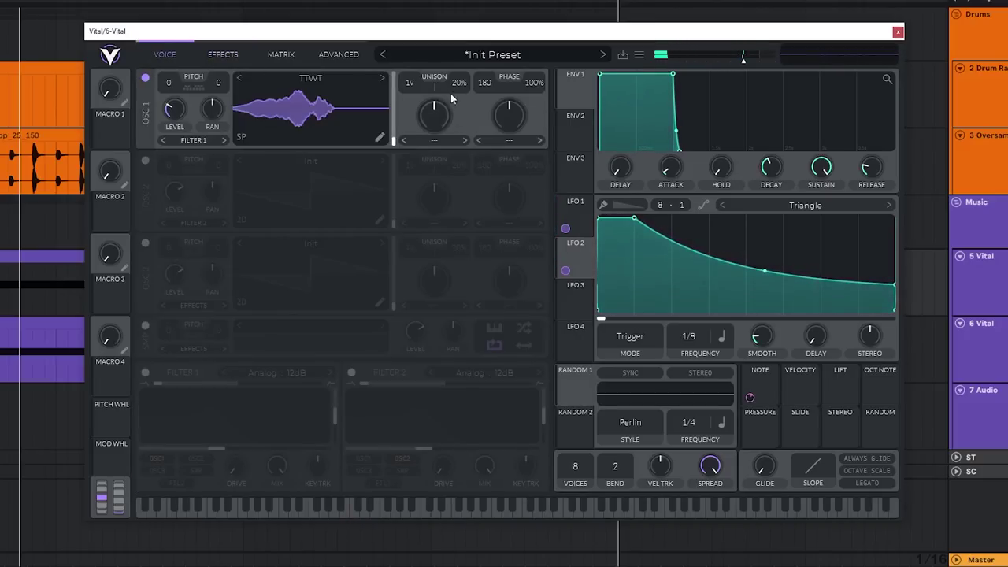
pyautogui.moveTo(410, 65); pyautogui.dragTo(461, 113)
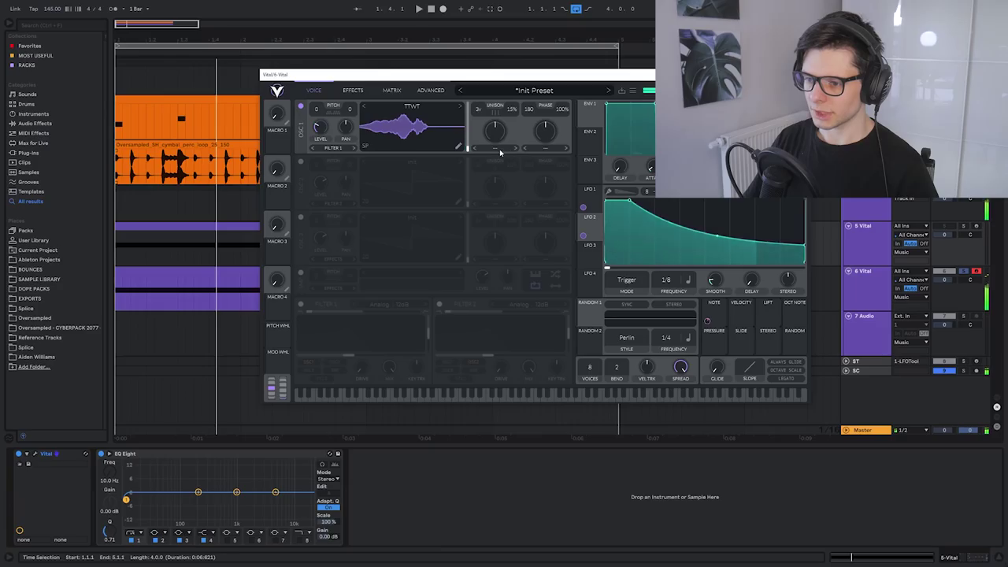
pyautogui.click(438, 141)
pyautogui.click(517, 187)
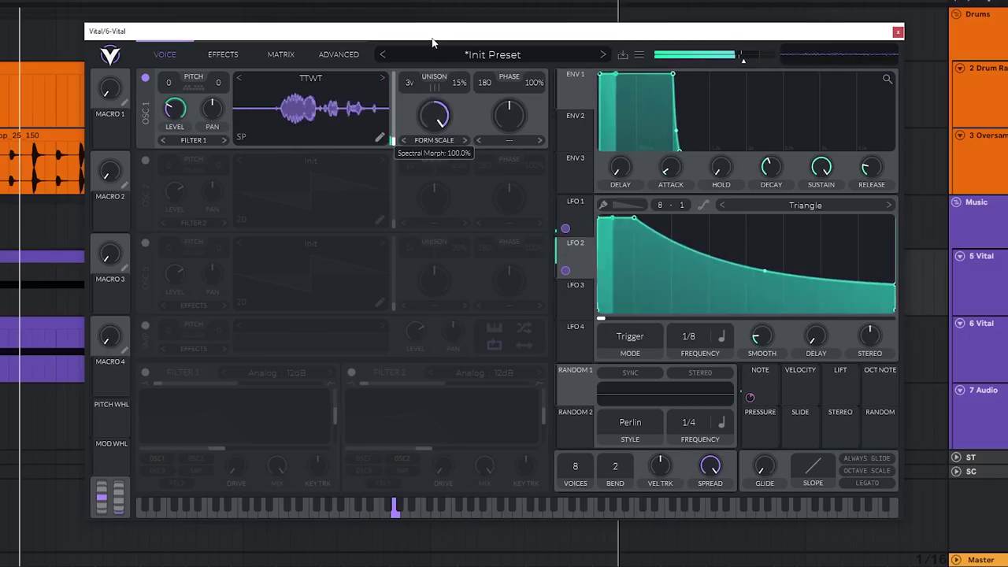
pyautogui.moveTo(432, 42); pyautogui.dragTo(438, 89)
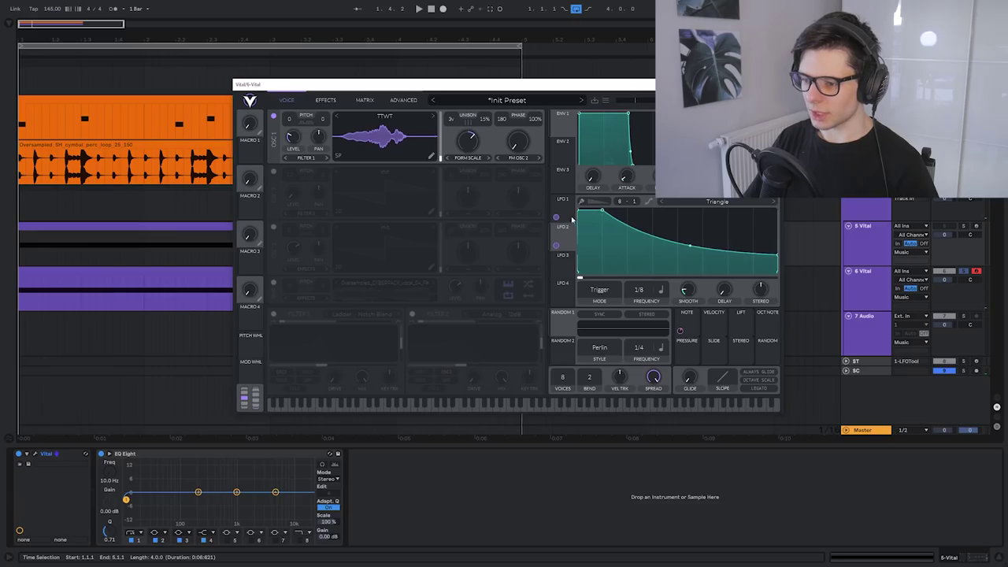
# Step: Try concave and convex bends on LFO 1, flatten it into a nearly level line at a 1/2 frequency, and display LFO 2
pyautogui.click(579, 217)
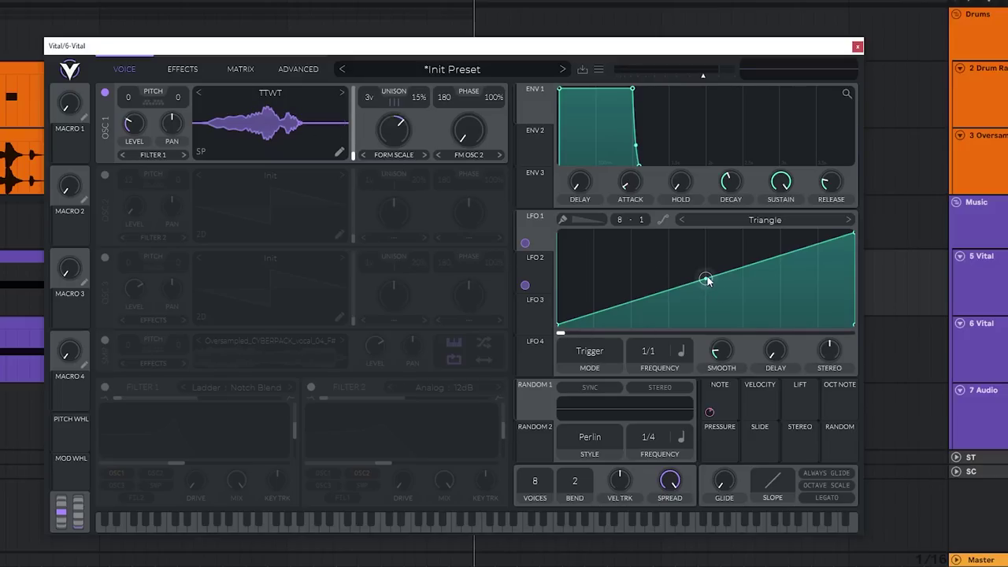
pyautogui.moveTo(706, 280); pyautogui.dragTo(705, 312)
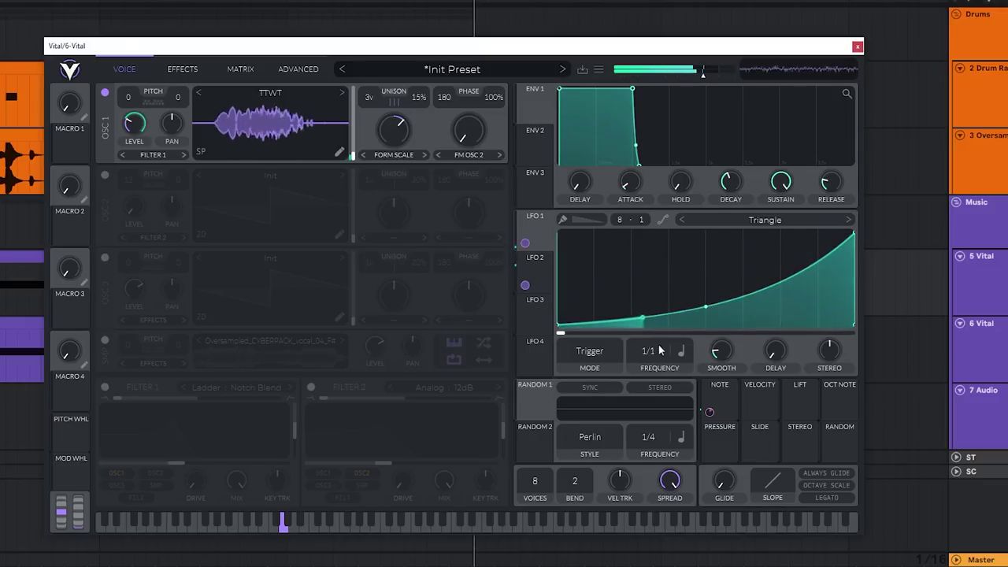
pyautogui.moveTo(659, 349); pyautogui.dragTo(659, 341)
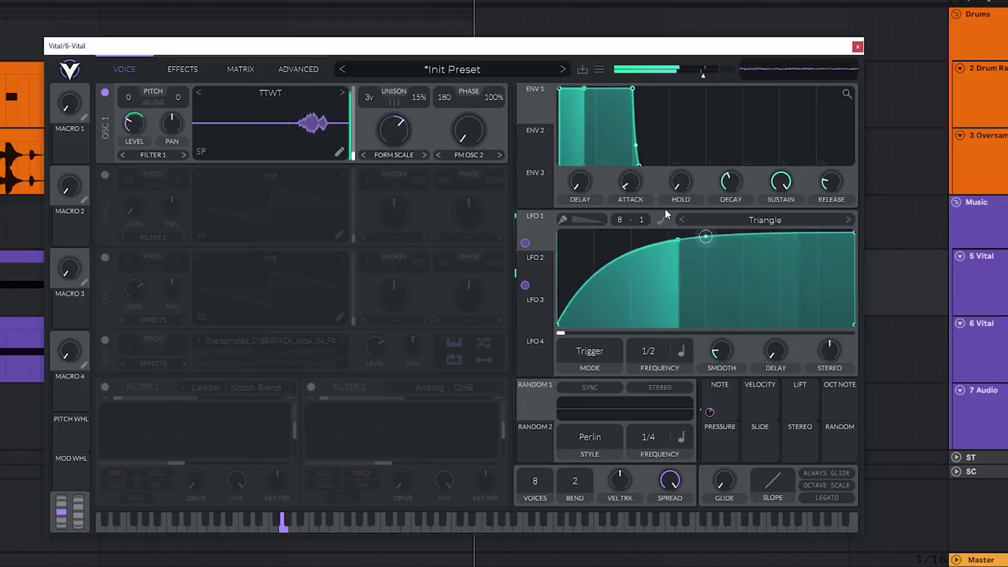
pyautogui.moveTo(652, 198); pyautogui.dragTo(659, 251)
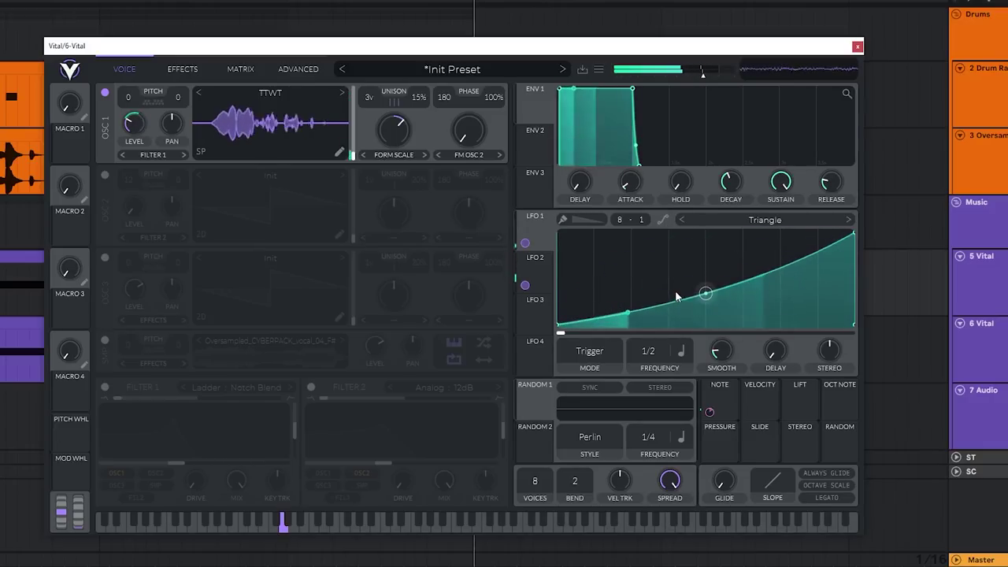
pyautogui.moveTo(560, 327); pyautogui.dragTo(559, 274)
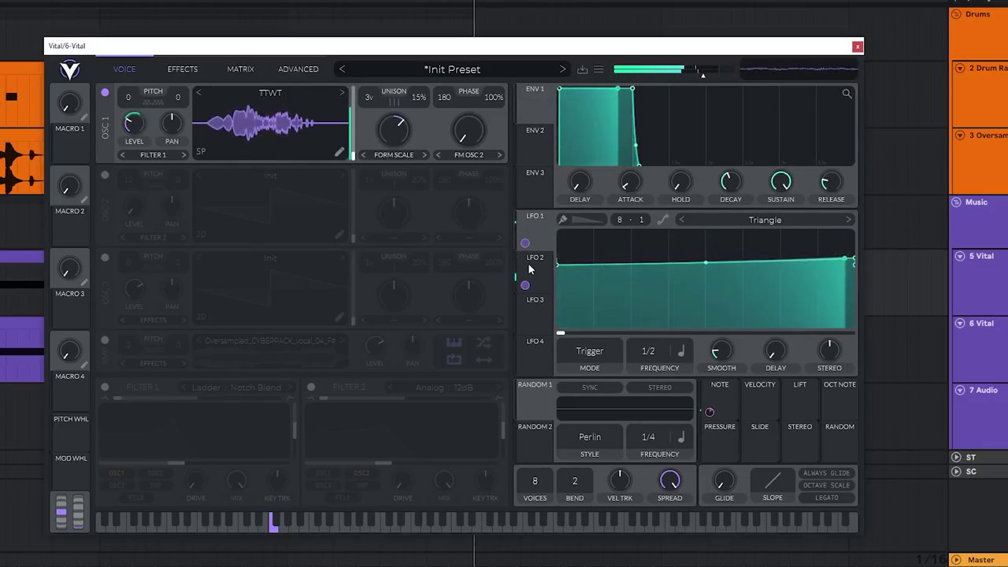
pyautogui.click(530, 262)
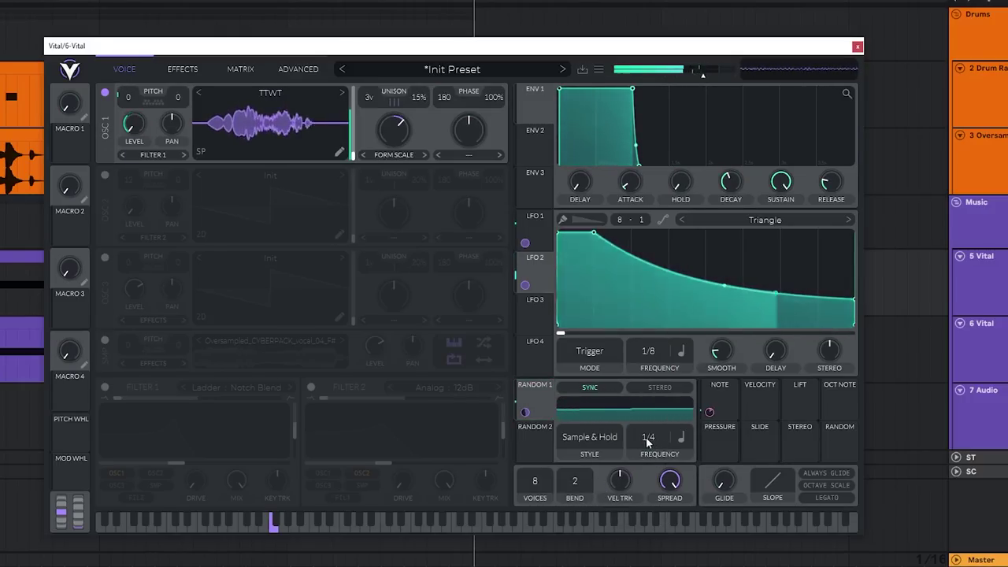
# Step: Set Random 1's frequency to 1/8 and reshape LFO 1 into a low plateau that curves up to a higher one
pyautogui.moveTo(649, 440); pyautogui.dragTo(660, 415)
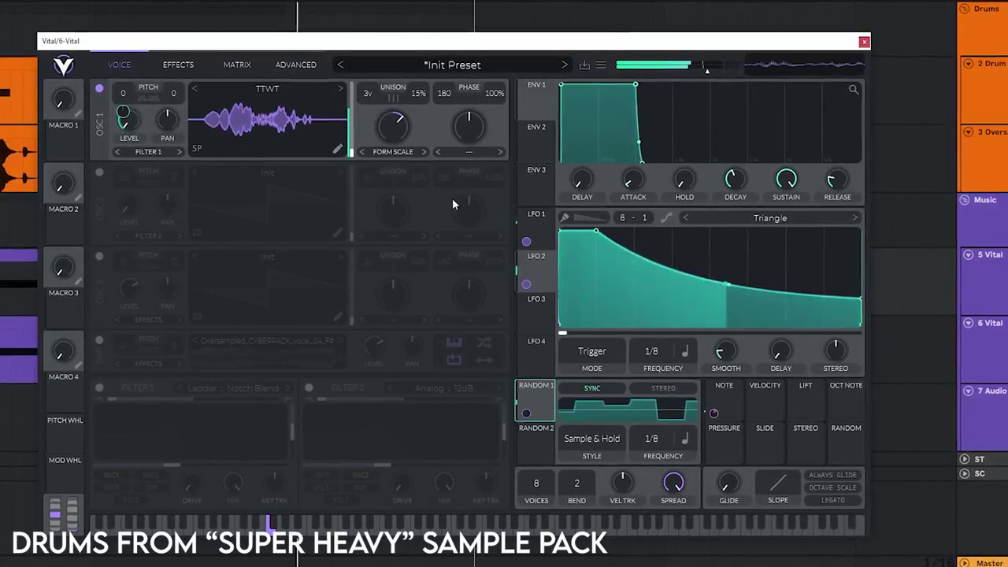
pyautogui.click(540, 225)
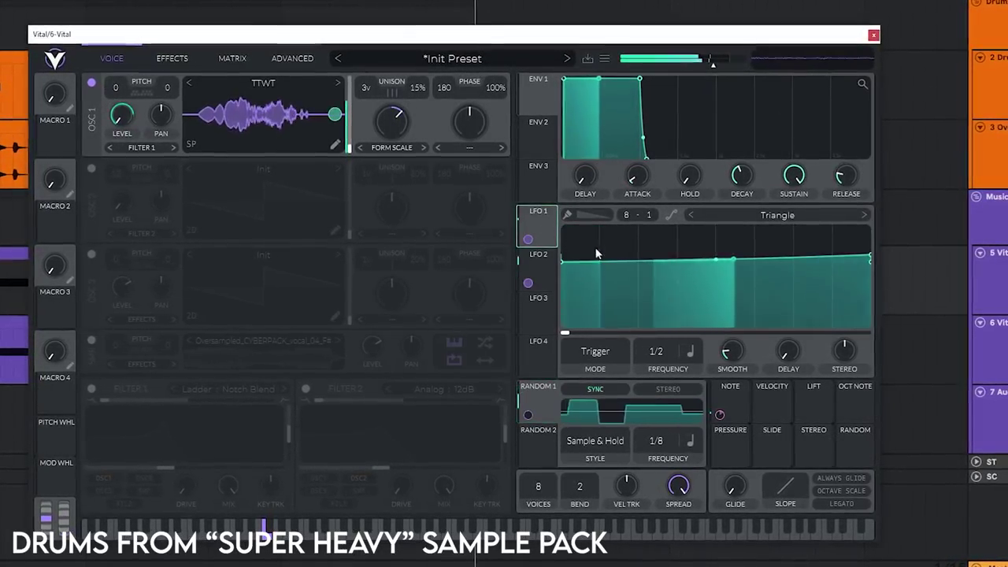
pyautogui.moveTo(710, 257); pyautogui.dragTo(711, 303)
pyautogui.moveTo(565, 261); pyautogui.dragTo(564, 313)
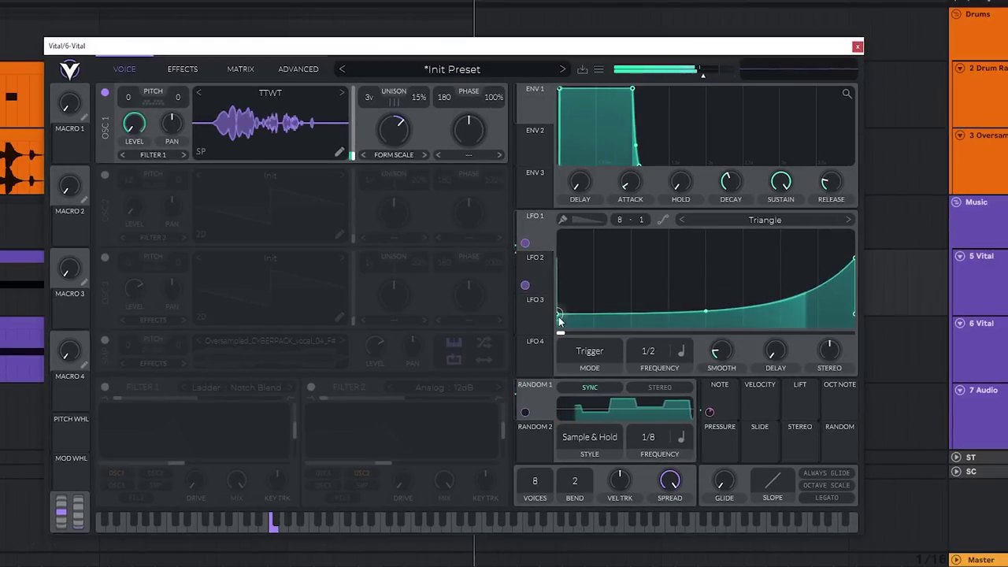
pyautogui.moveTo(706, 312); pyautogui.dragTo(686, 200)
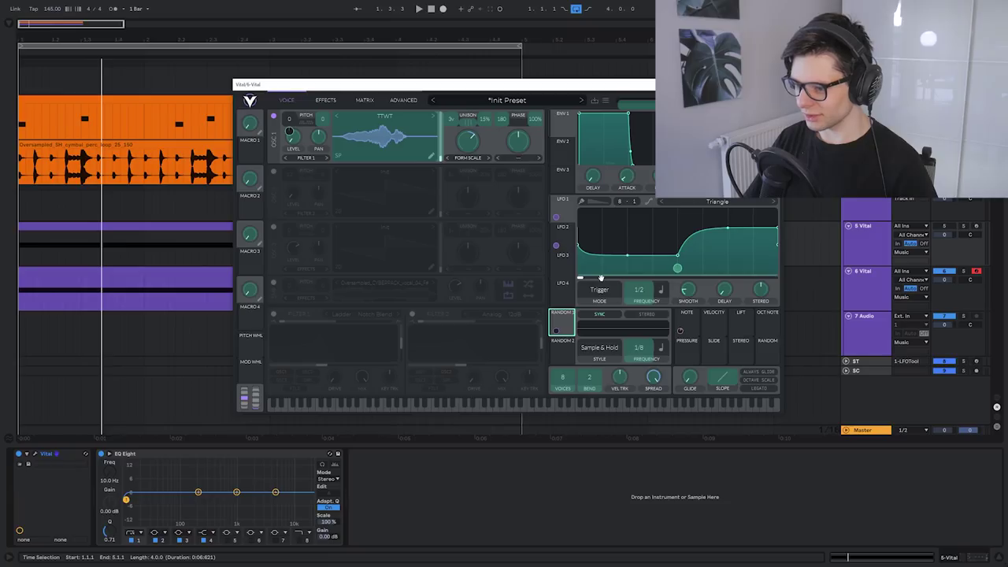
pyautogui.press('space')
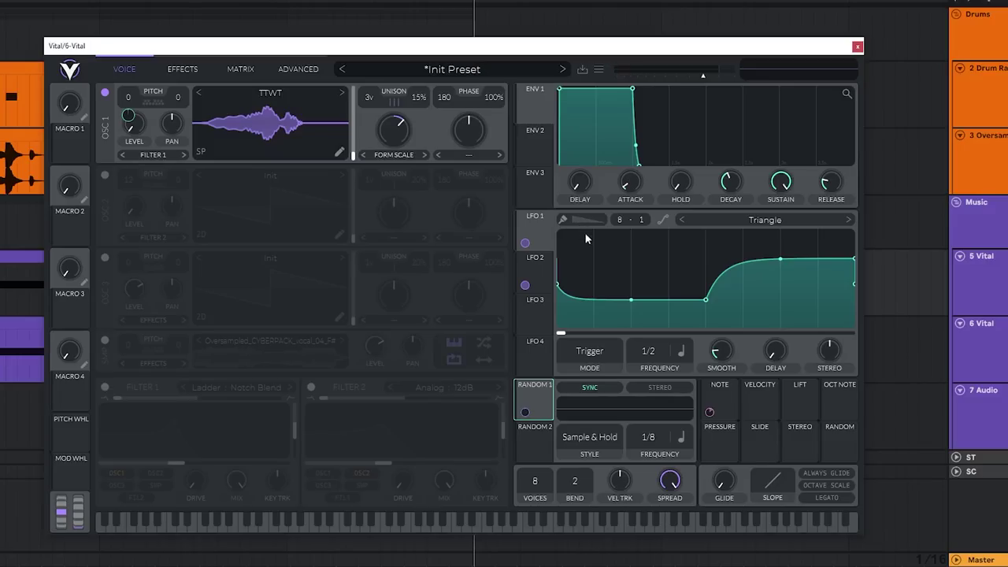
pyautogui.moveTo(705, 299); pyautogui.dragTo(706, 289)
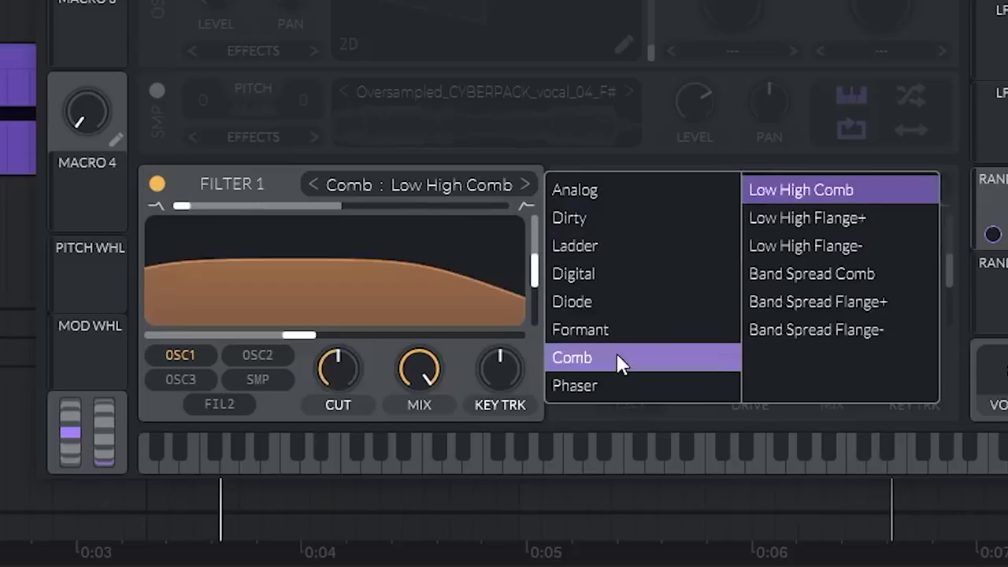
# Step: Try Phaser, Formant and Diode on Filter 1, settle on Comb: Band Spread Flange+, and adjust its resonance and cutoff
pyautogui.click(622, 384)
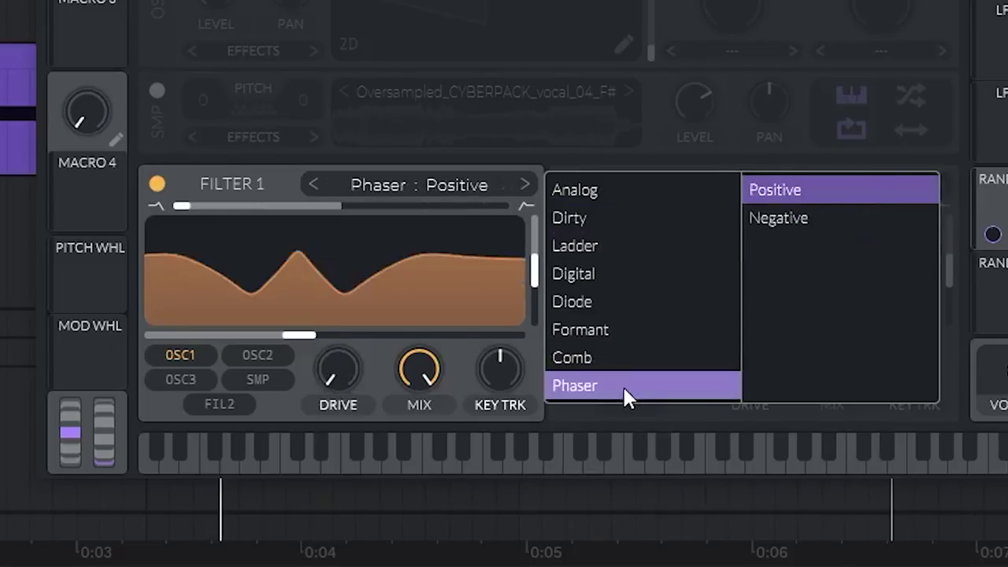
pyautogui.click(614, 330)
pyautogui.click(608, 300)
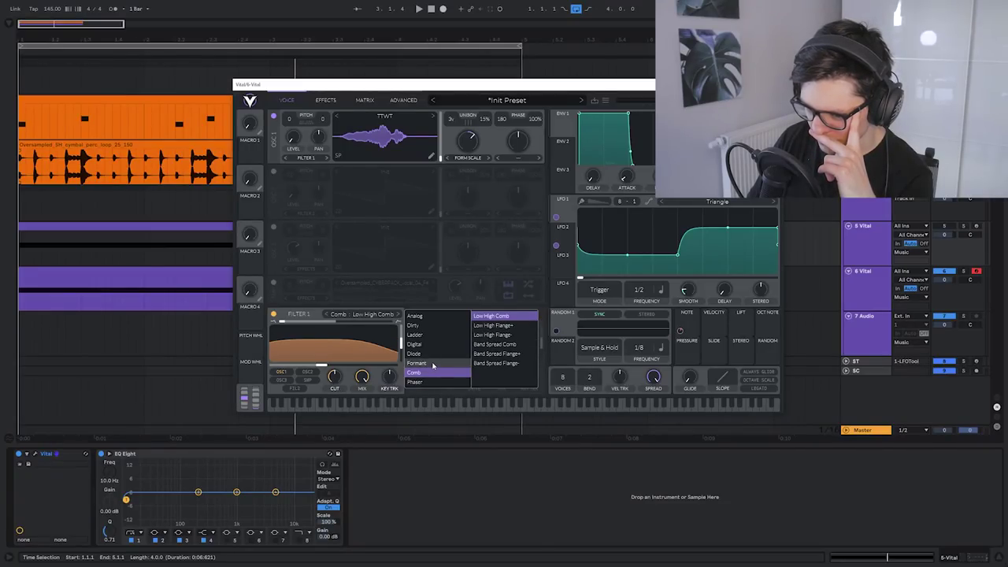
pyautogui.click(495, 354)
pyautogui.moveTo(534, 266); pyautogui.dragTo(536, 158)
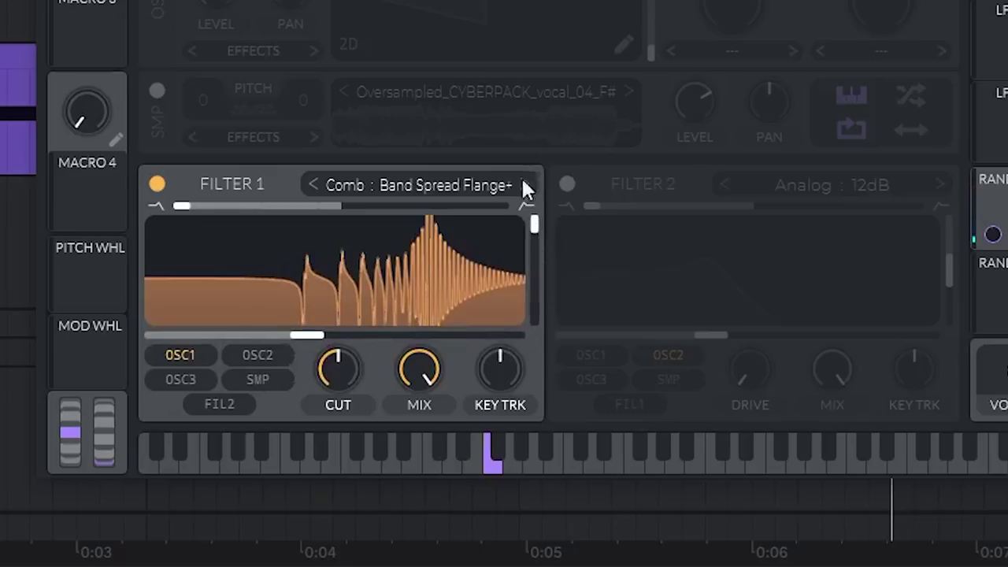
pyautogui.moveTo(306, 335); pyautogui.dragTo(183, 335)
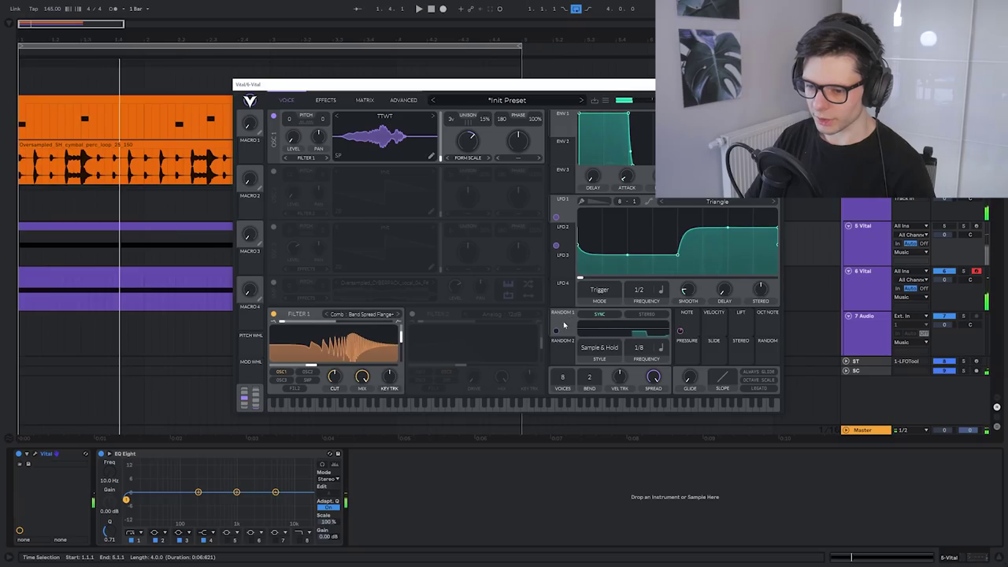
# Step: Modulate Filter 1's cutoff with Random 1 by an amount of about 12 and lower the base cutoff
pyautogui.moveTo(559, 330); pyautogui.dragTo(324, 354)
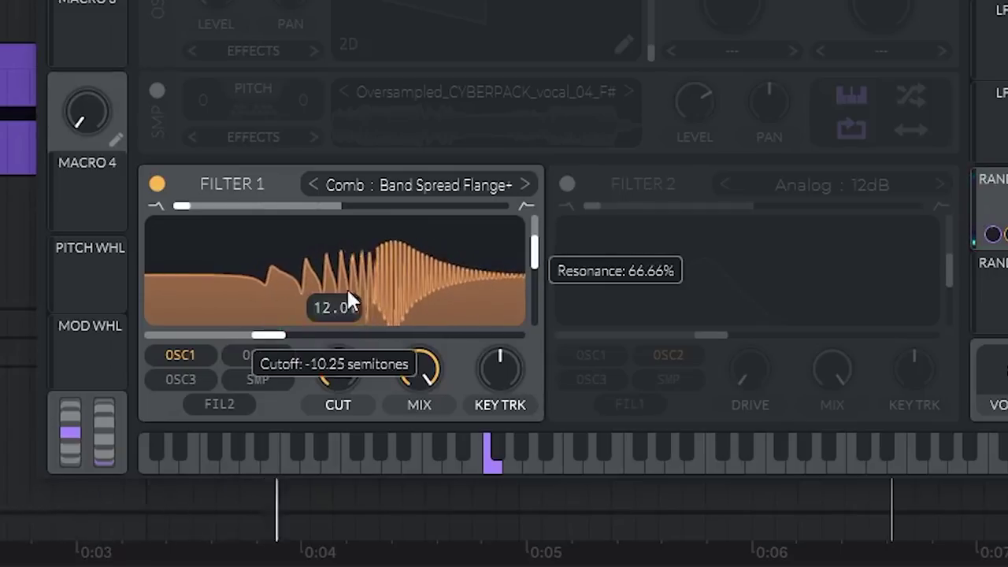
pyautogui.moveTo(330, 301); pyautogui.dragTo(342, 302)
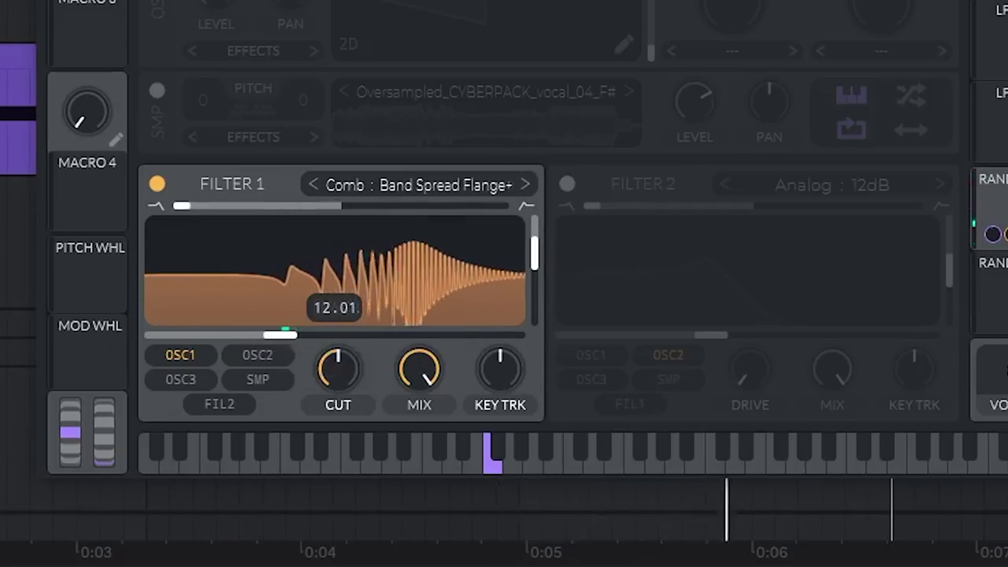
pyautogui.click(291, 0)
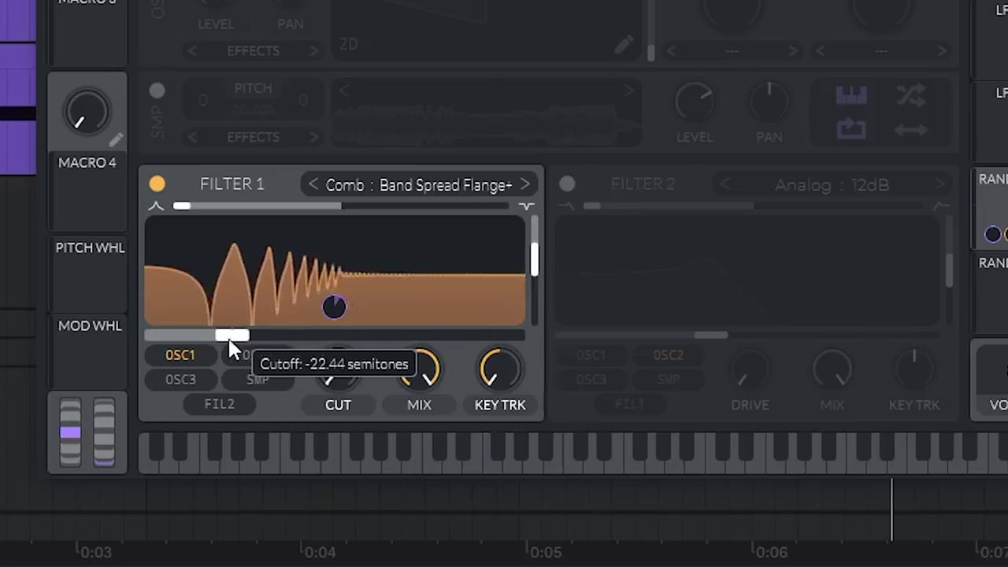
pyautogui.moveTo(230, 349); pyautogui.dragTo(164, 352)
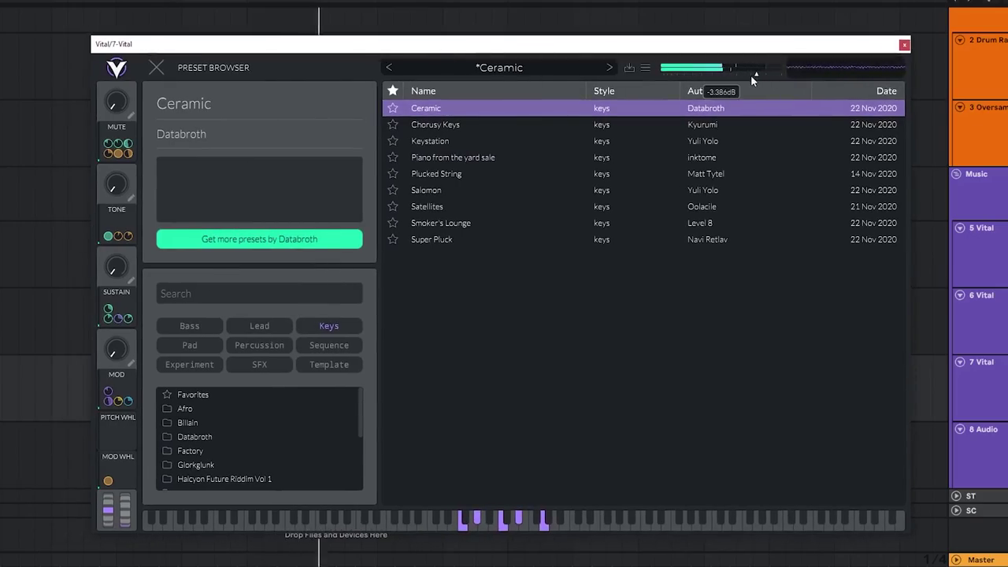
# Step: Audition the Chorusy Keys and Keystation presets from the Keys category while the chords play
pyautogui.click(453, 126)
pyautogui.click(451, 142)
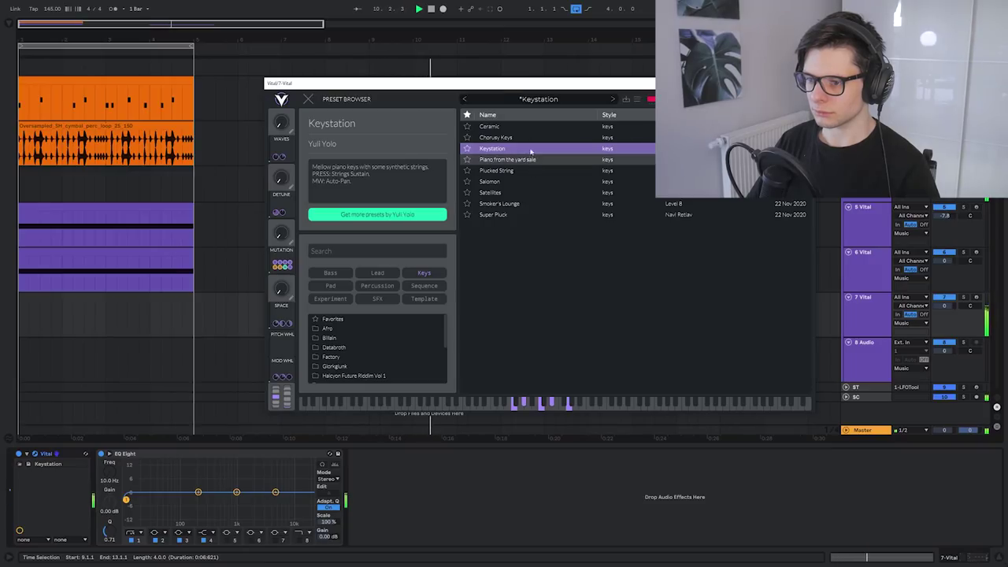
pyautogui.moveTo(532, 83)
pyautogui.mouseDown()
pyautogui.moveTo(512, 174)
pyautogui.moveTo(520, 402)
pyautogui.moveTo(534, 84)
pyautogui.mouseUp()
# Step: Load the Piano from the yard sale preset and play a short run of notes across octaves to audition it
pyautogui.click(526, 159)
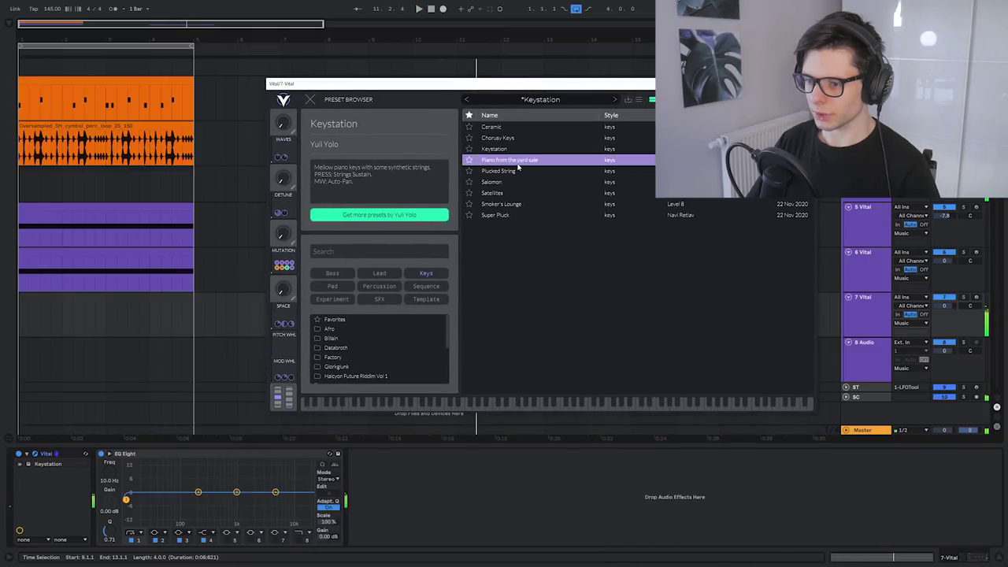
pyautogui.press('a')
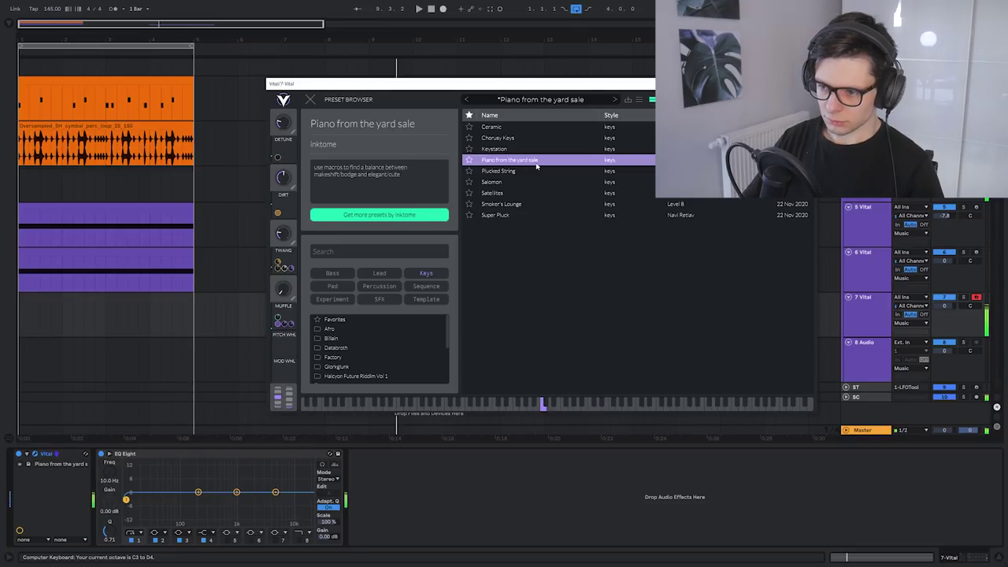
pyautogui.press('x')
pyautogui.press('a')
pyautogui.press('d')
pyautogui.press('f')
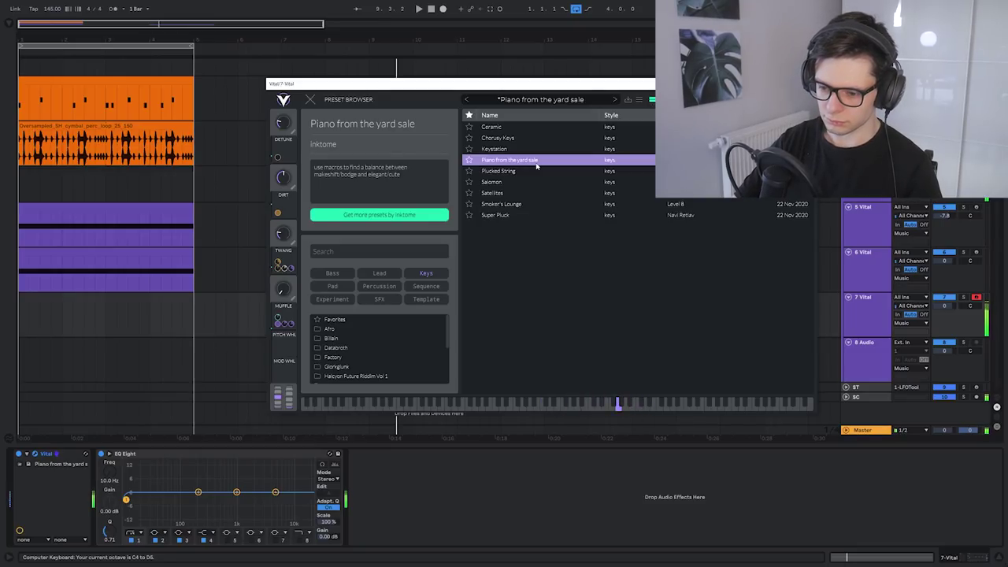
pyautogui.press('j')
pyautogui.press('f')
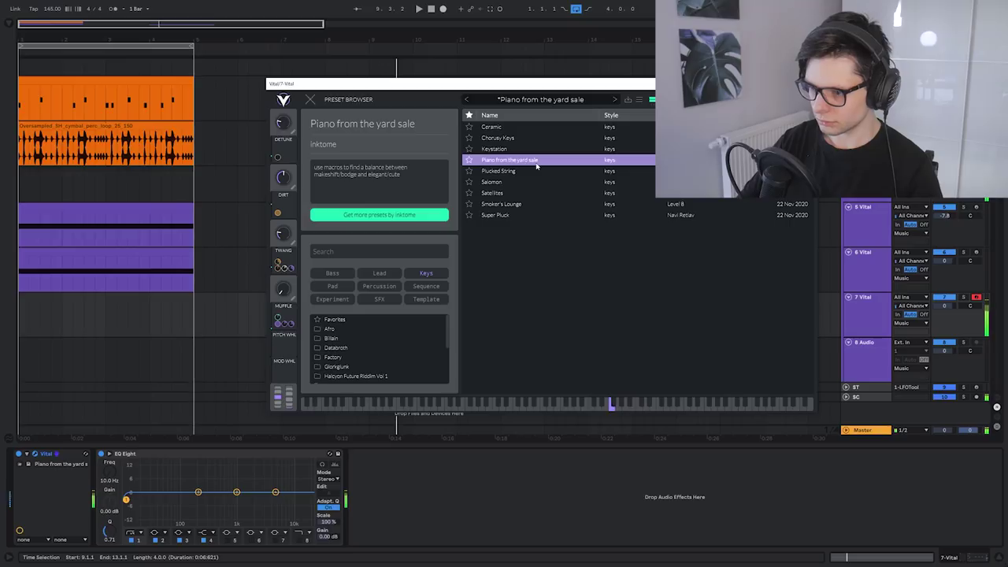
pyautogui.press('e')
pyautogui.press('h')
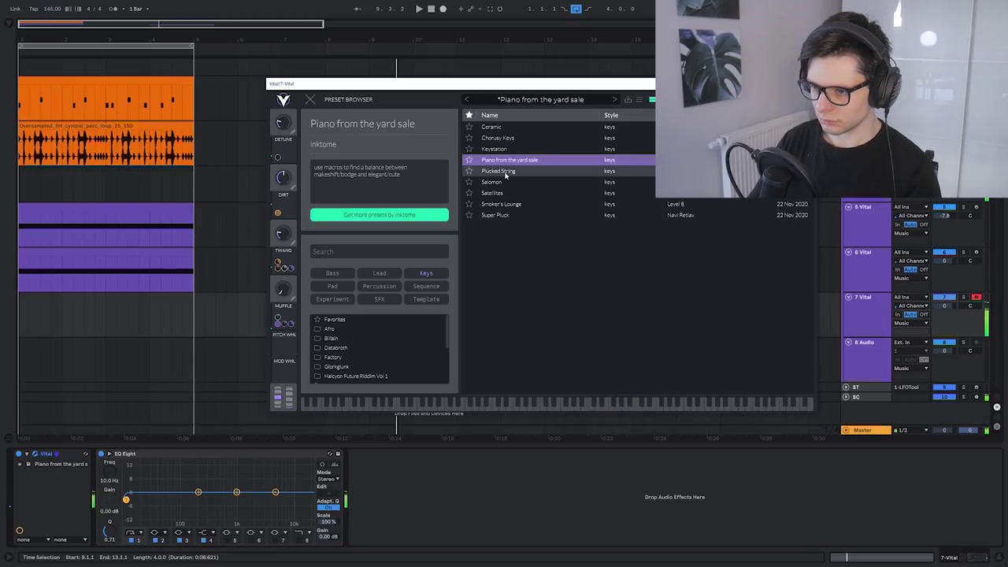
# Step: Audition the Plucked String, Salomon and Satellites presets in turn
pyautogui.click(506, 175)
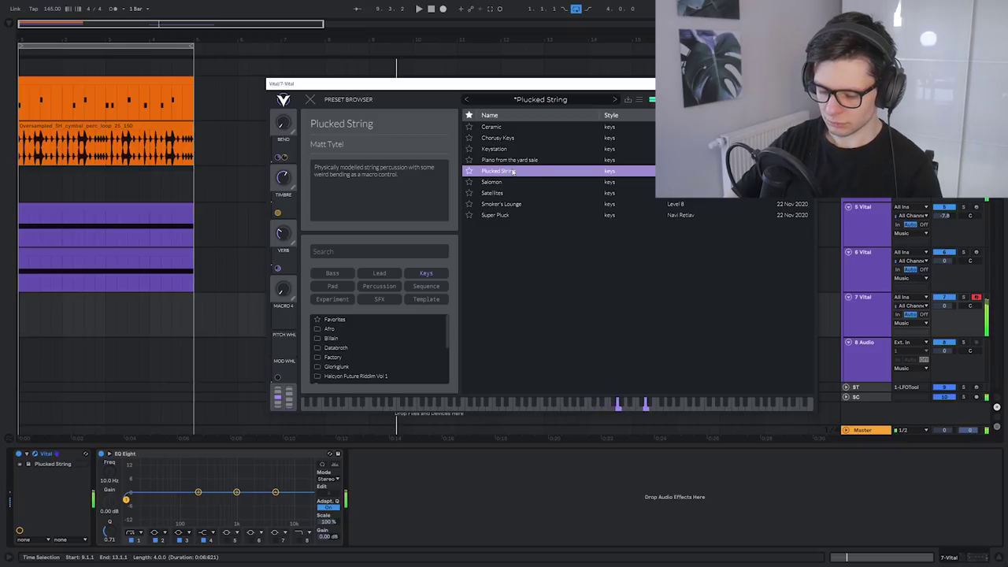
pyautogui.click(499, 181)
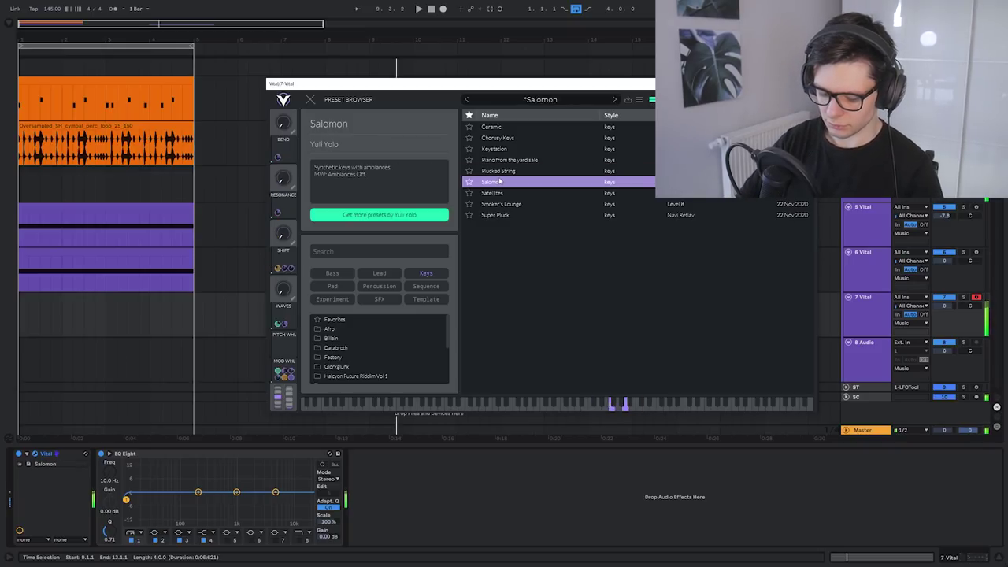
pyautogui.click(504, 193)
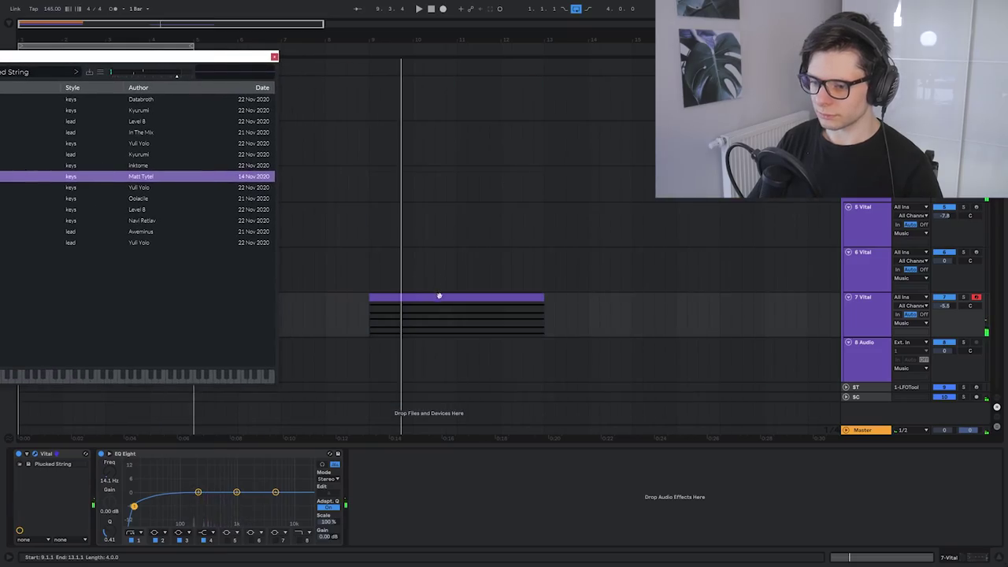
# Step: Open the chord clip on the 7 Vital track for editing and bring the synth window back over the piano roll
pyautogui.doubleClick(438, 295)
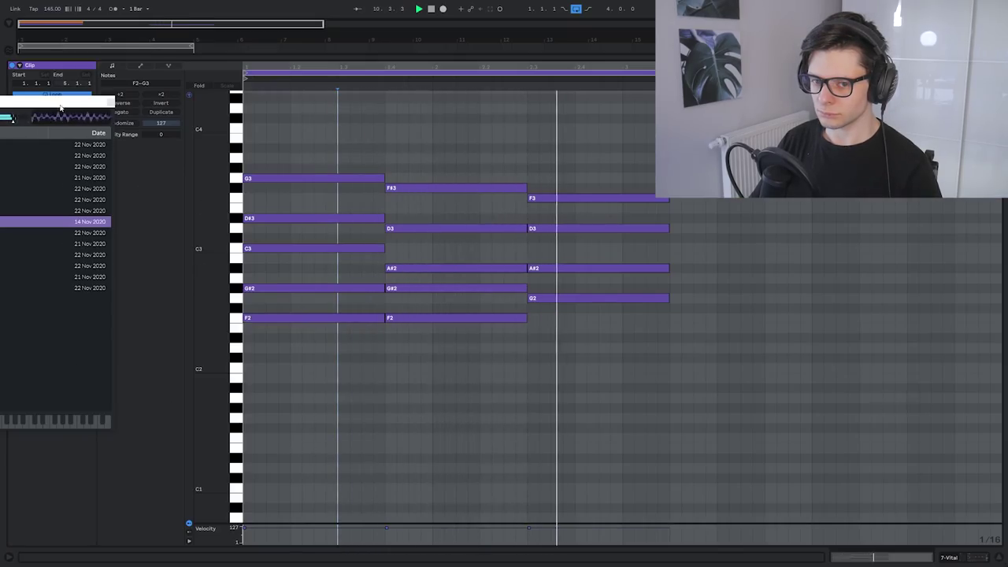
pyautogui.moveTo(60, 108); pyautogui.dragTo(701, 189)
pyautogui.press('space')
# Step: Audition Salomon, Satellites and Smoker's Lounge against the chord clip, and load the Synthetic Quartet preset
pyautogui.click(443, 314)
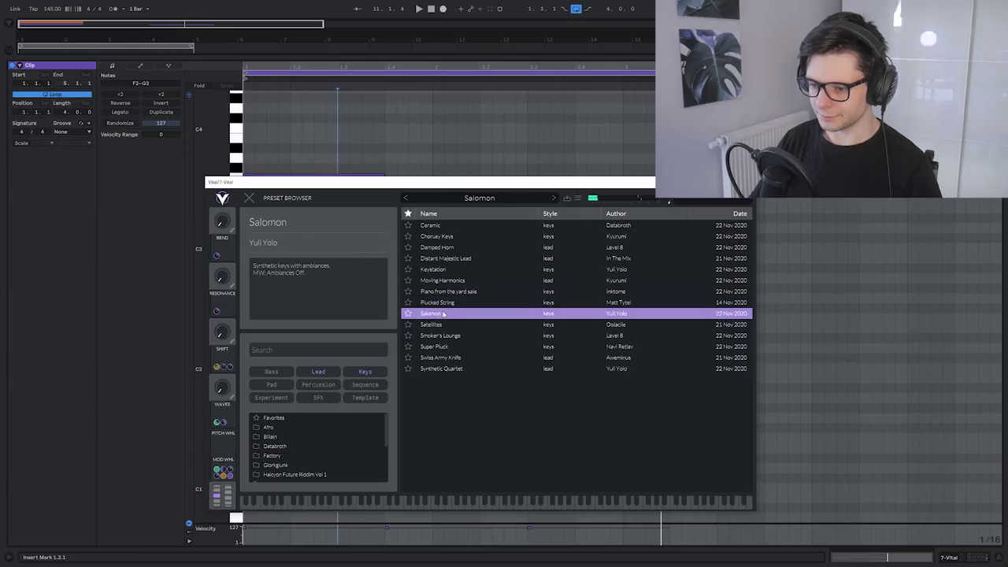
pyautogui.press('space')
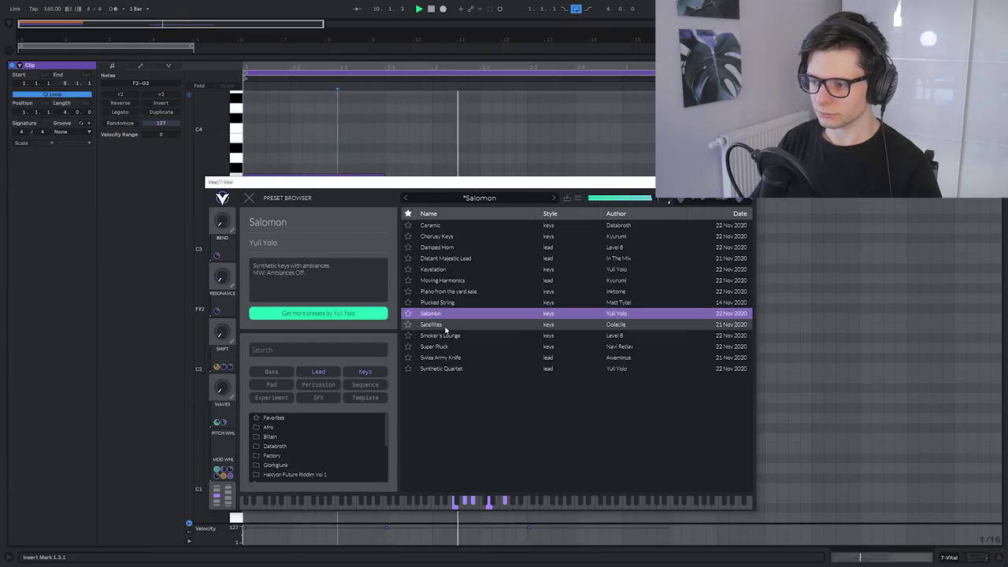
pyautogui.click(446, 327)
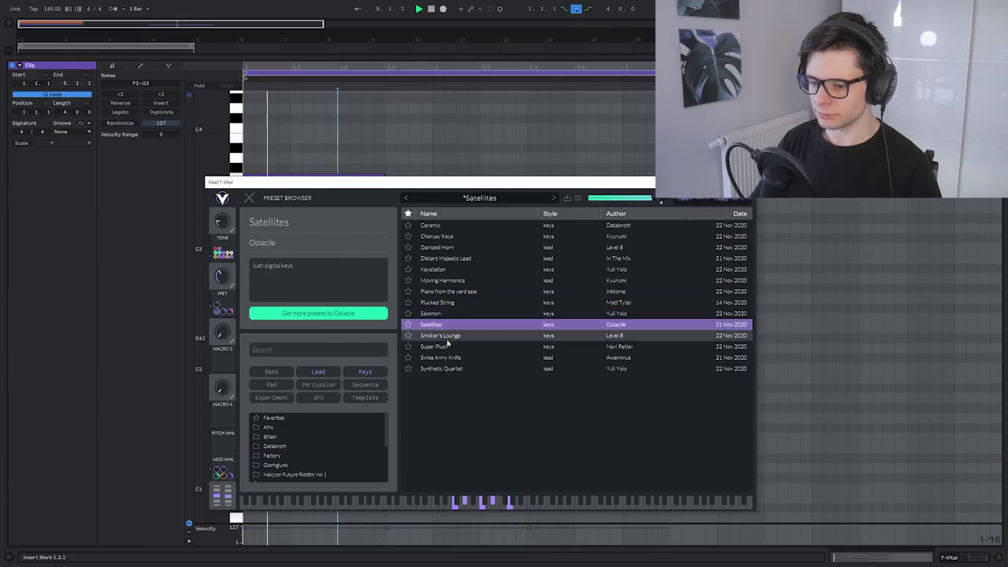
pyautogui.click(446, 336)
pyautogui.click(441, 368)
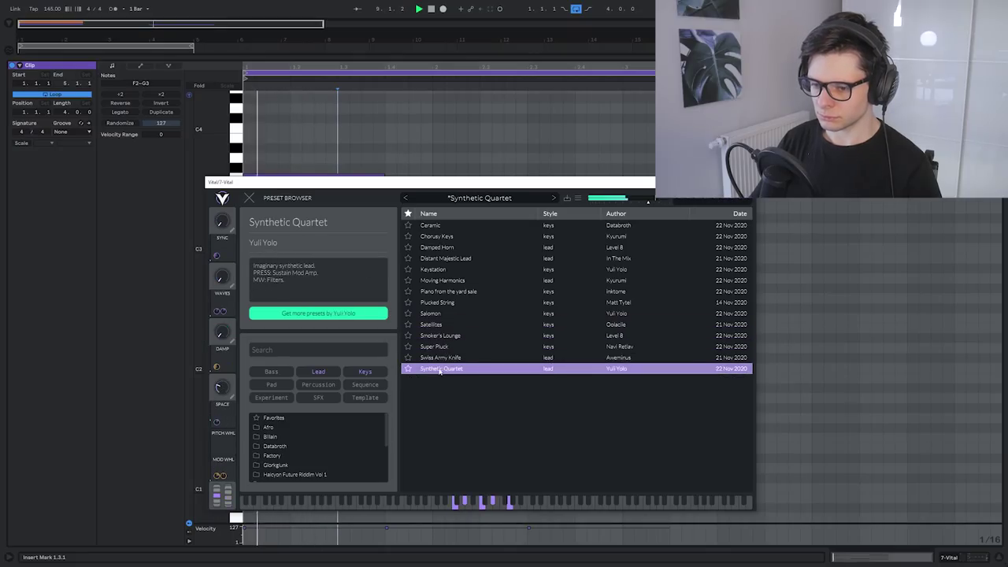
# Step: Close the preset browser to show the voice controls and reposition the synth window higher over the piano roll
pyautogui.click(250, 198)
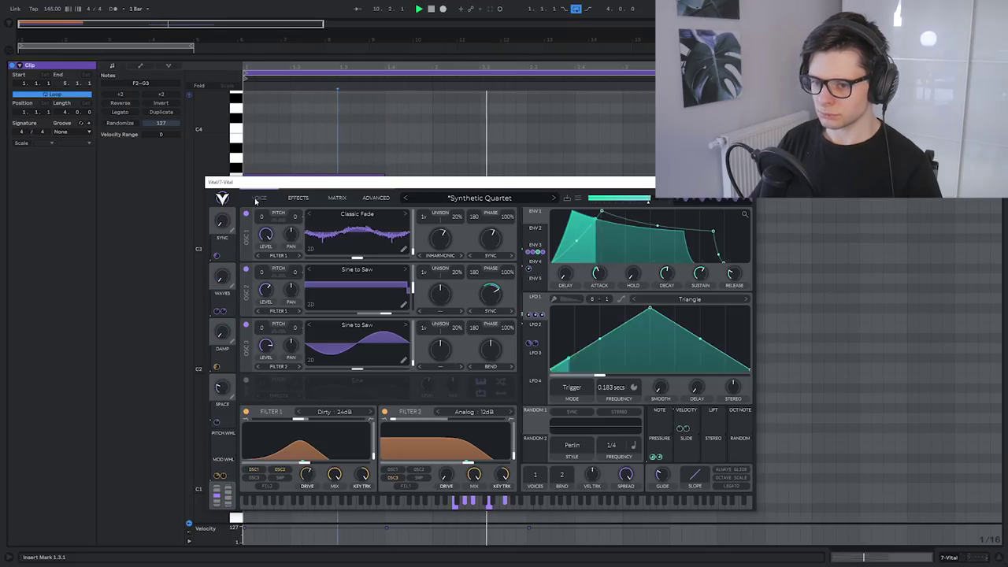
pyautogui.moveTo(352, 182); pyautogui.dragTo(416, 56)
pyautogui.press('space')
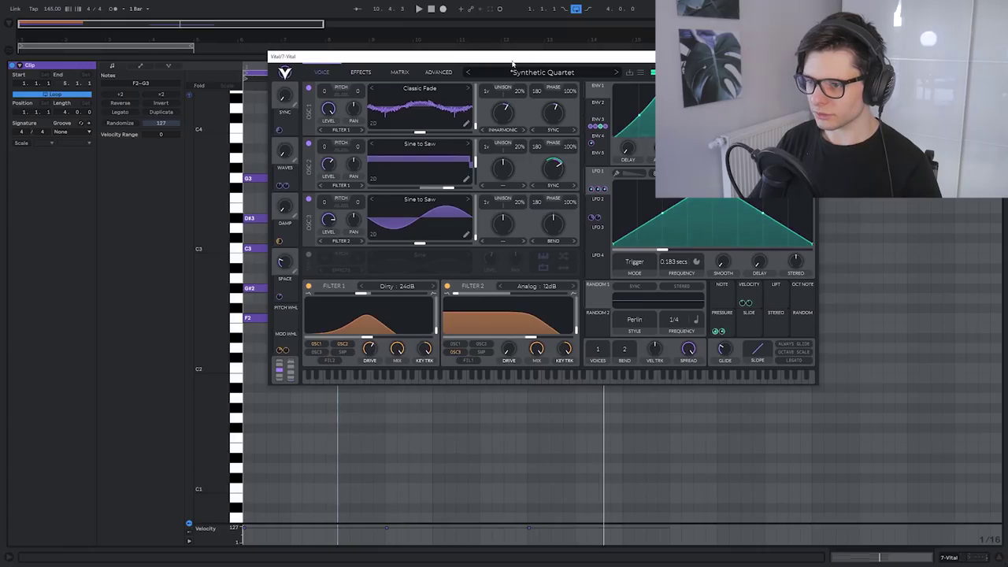
pyautogui.moveTo(512, 63); pyautogui.dragTo(519, 92)
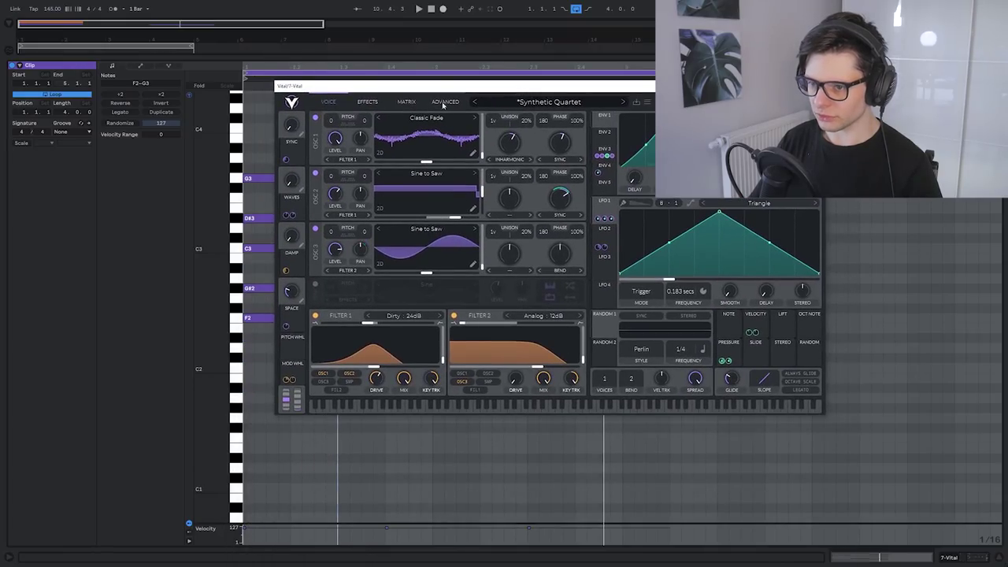
# Step: Enable MPE in the synth's advanced voice settings and bring up the options of the Vital device on its track
pyautogui.click(445, 102)
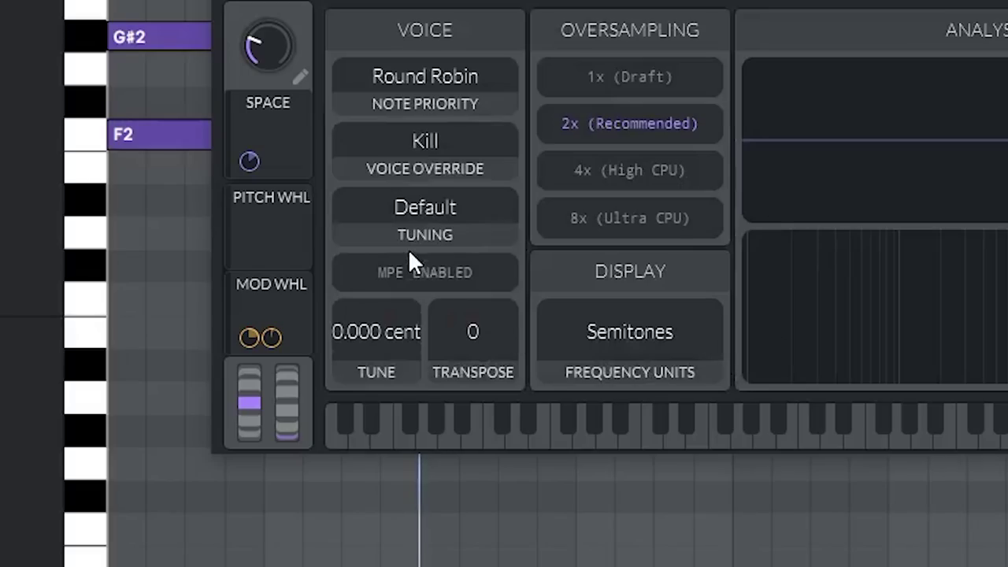
pyautogui.click(427, 273)
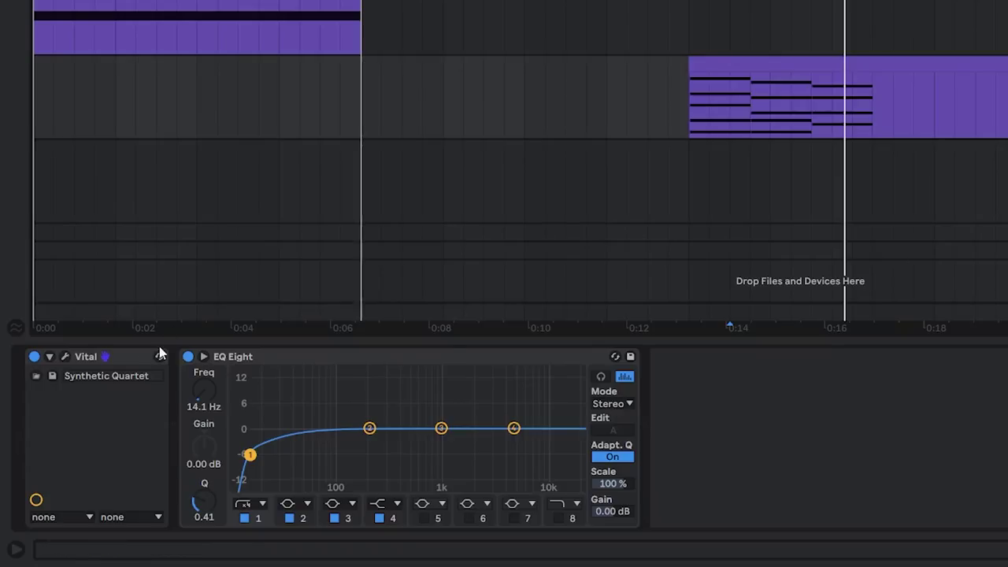
pyautogui.rightClick(121, 356)
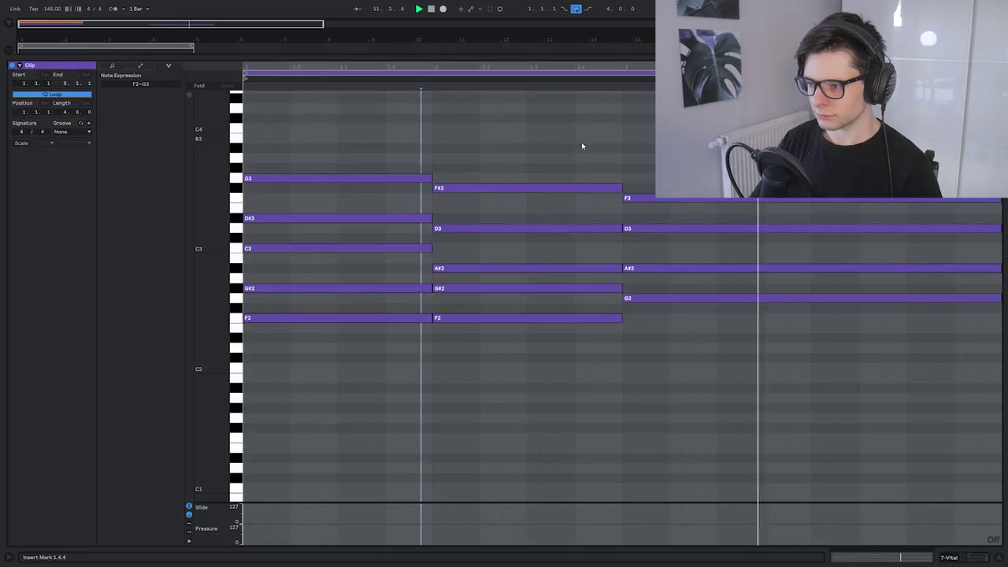
# Step: Limit the last chord to bar 3, fill bar 4 with a fourth chord reaching up to A#3, and show the clip's note expression
pyautogui.press('space')
pyautogui.moveTo(881, 189); pyautogui.dragTo(937, 419)
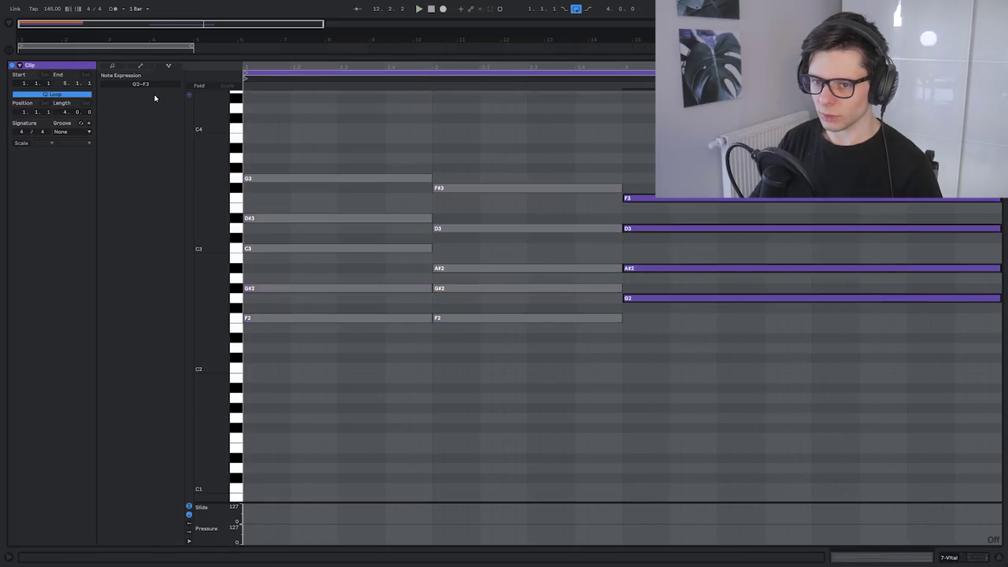
pyautogui.hotkey('ctrl', 'a')
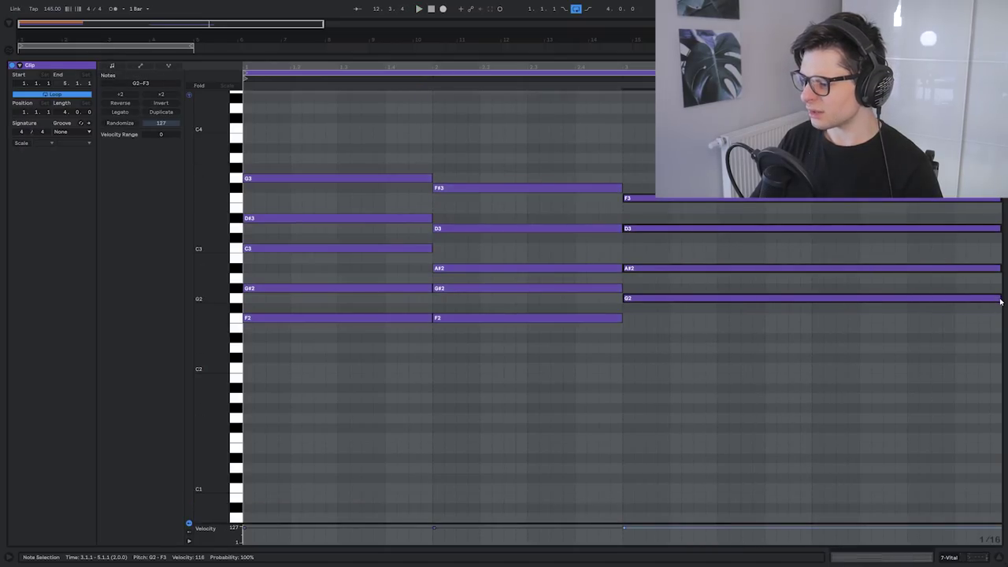
pyautogui.press('space')
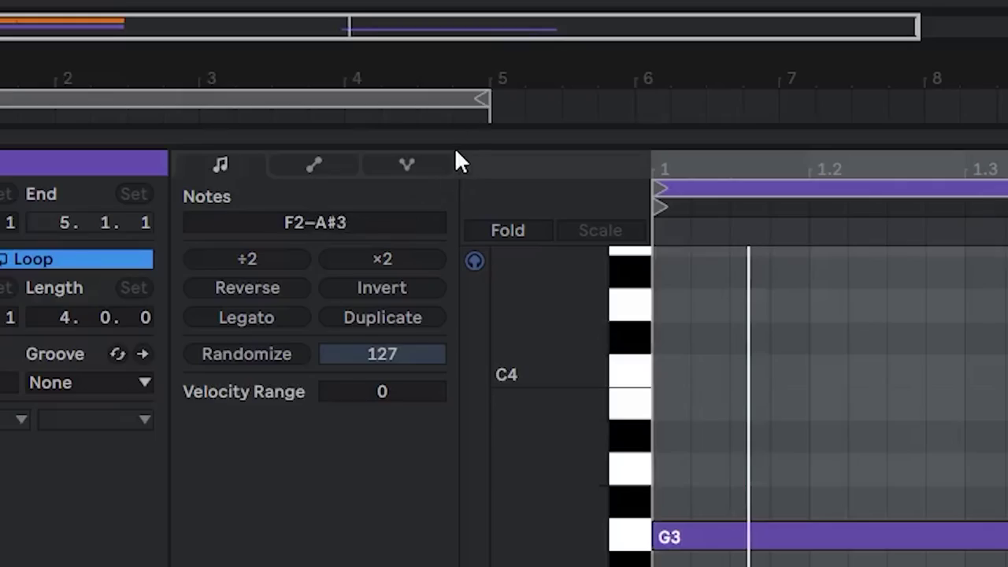
pyautogui.click(168, 66)
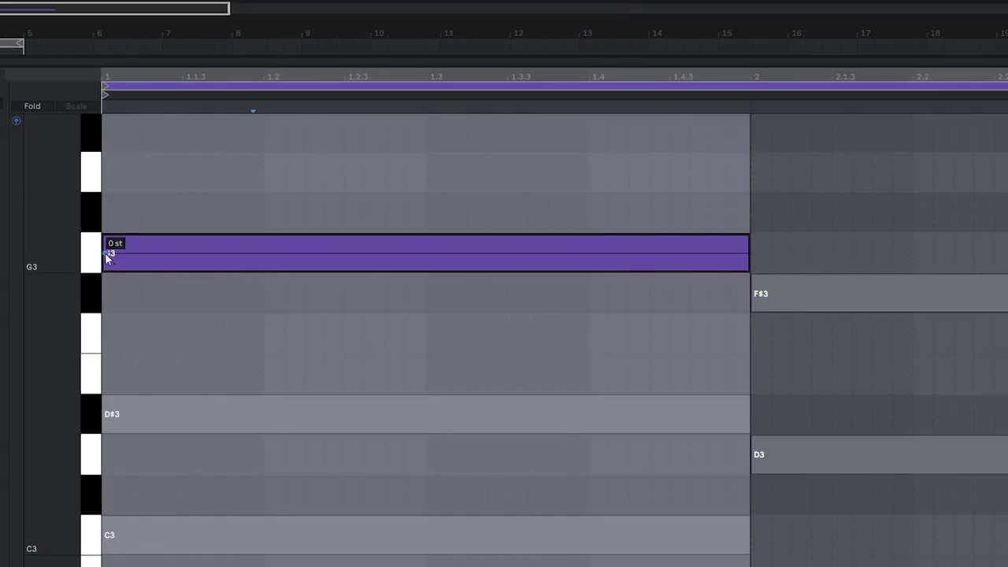
# Step: Draw first-chord pitch glides from beat 1.3 to bar 2: G3 down 1 semitone to F#3, D#3 to D3, and C3 to A#2
pyautogui.moveTo(118, 254); pyautogui.dragTo(104, 253)
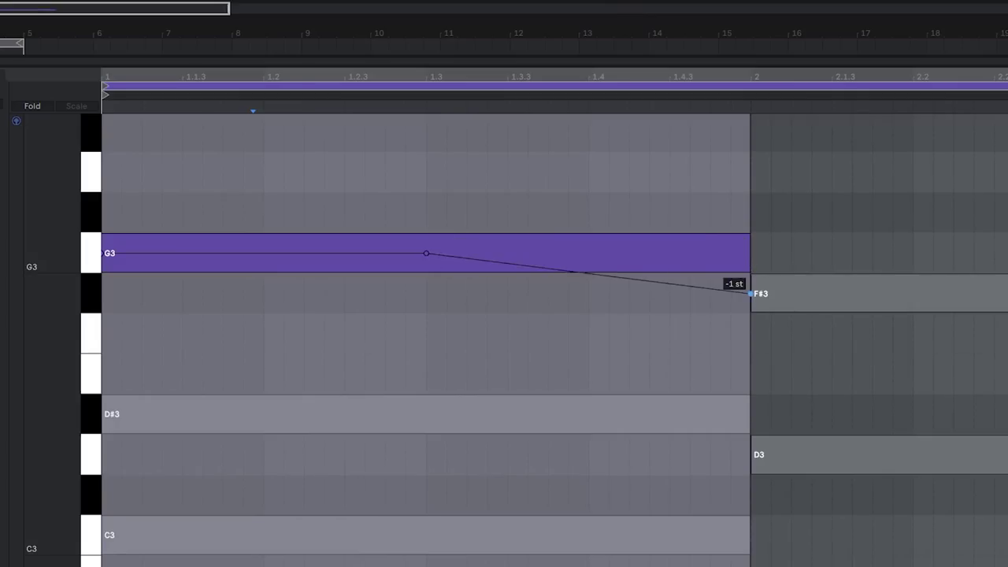
pyautogui.scroll(-4, 618, 241)
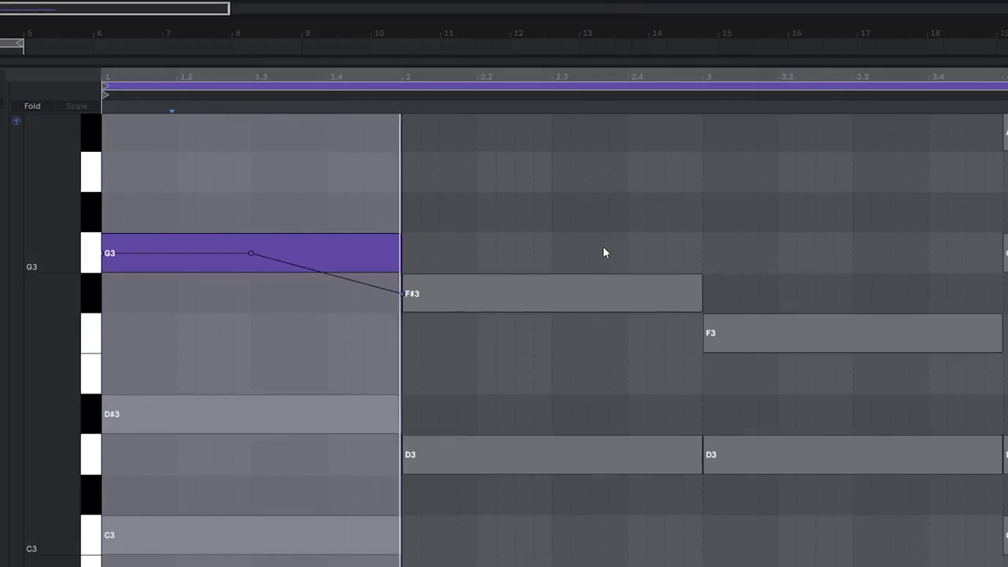
pyautogui.hotkey('ctrl', 'a')
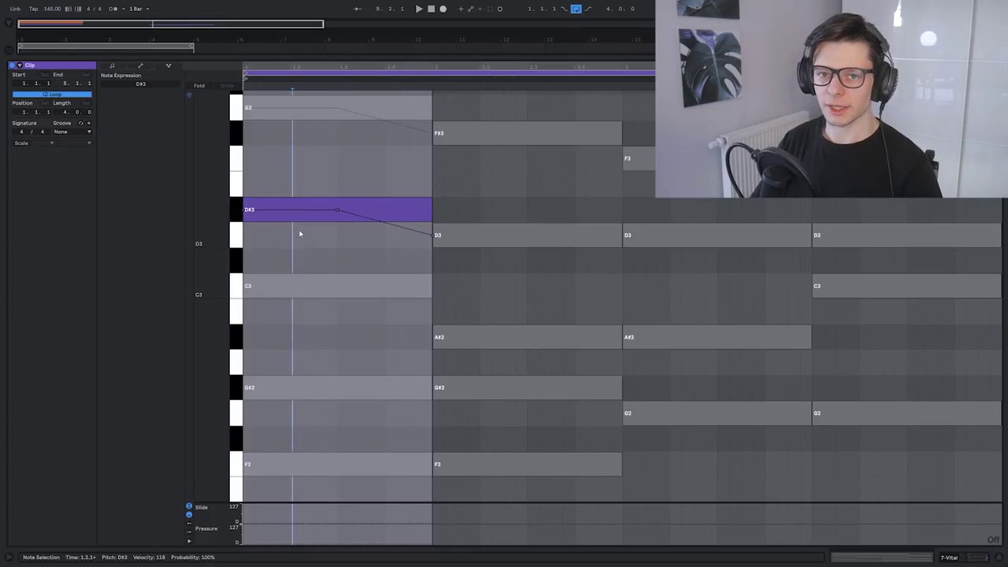
pyautogui.moveTo(368, 236); pyautogui.dragTo(414, 250)
pyautogui.scroll(-1, 442, 246)
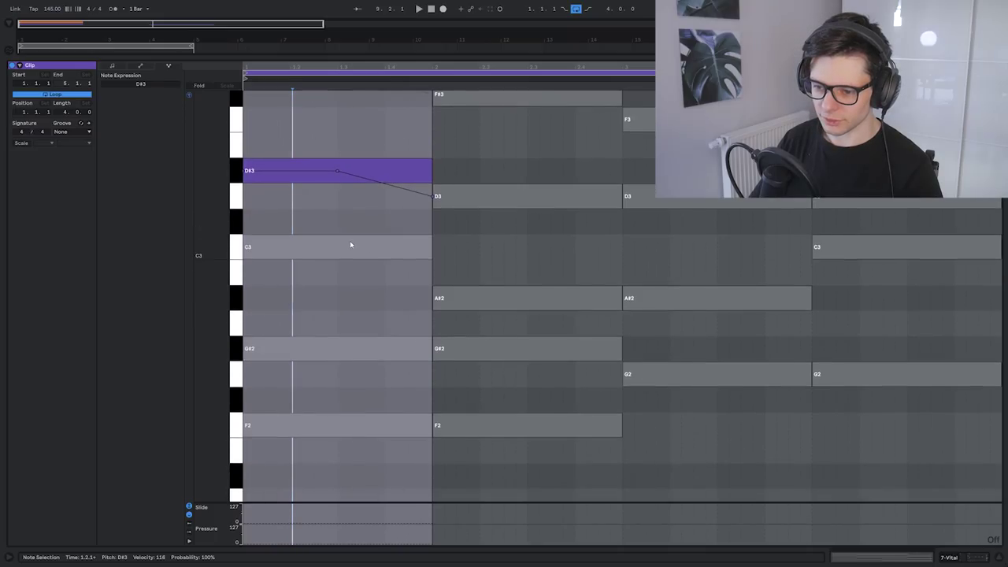
pyautogui.click(345, 247)
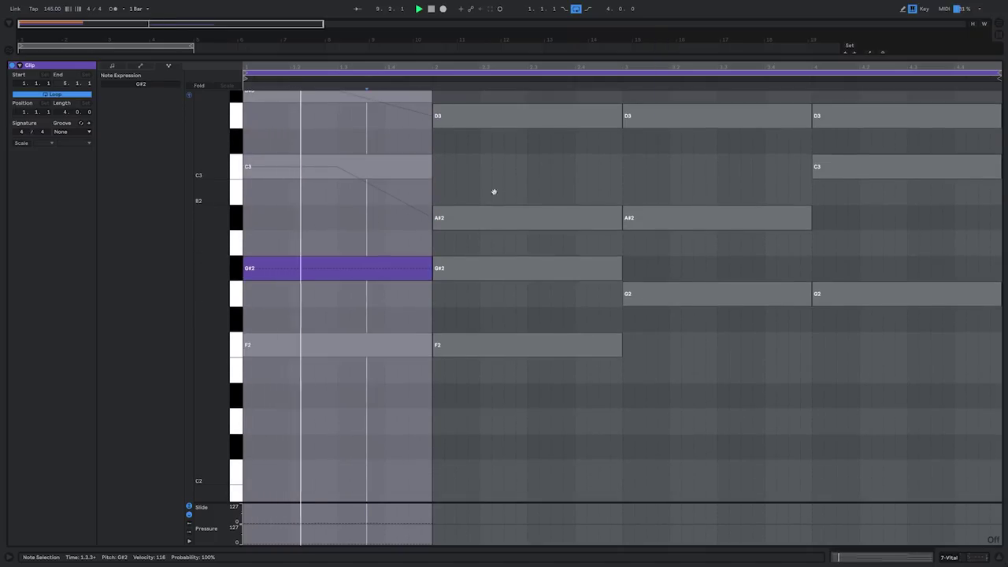
# Step: Draw matching pitch glides into the following chords: second-chord F2 to G2 and G#2 to A#2, third-chord A#2 to C3
pyautogui.moveTo(494, 192); pyautogui.dragTo(535, 254)
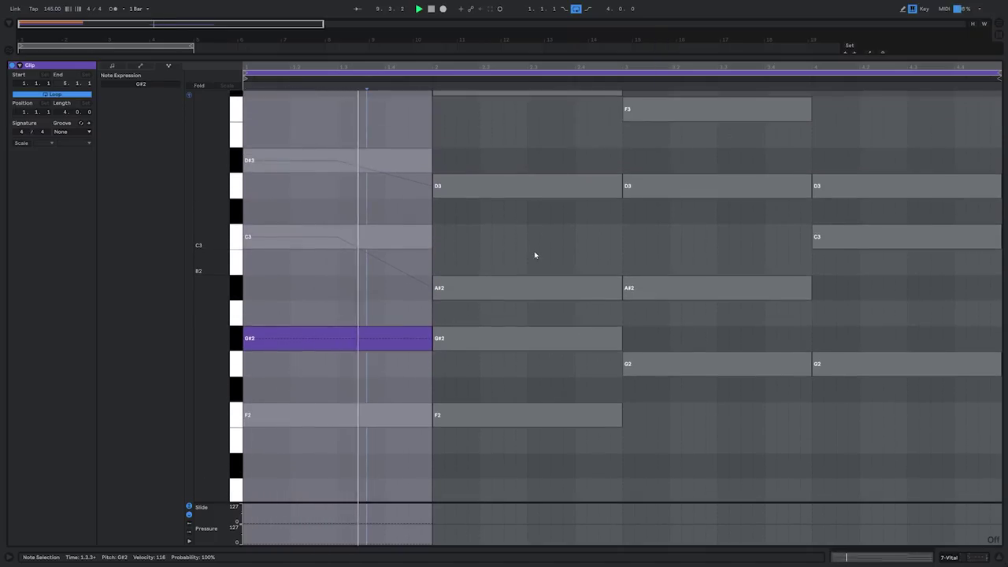
pyautogui.scroll(1, 560, 207)
pyautogui.scroll(1, 570, 229)
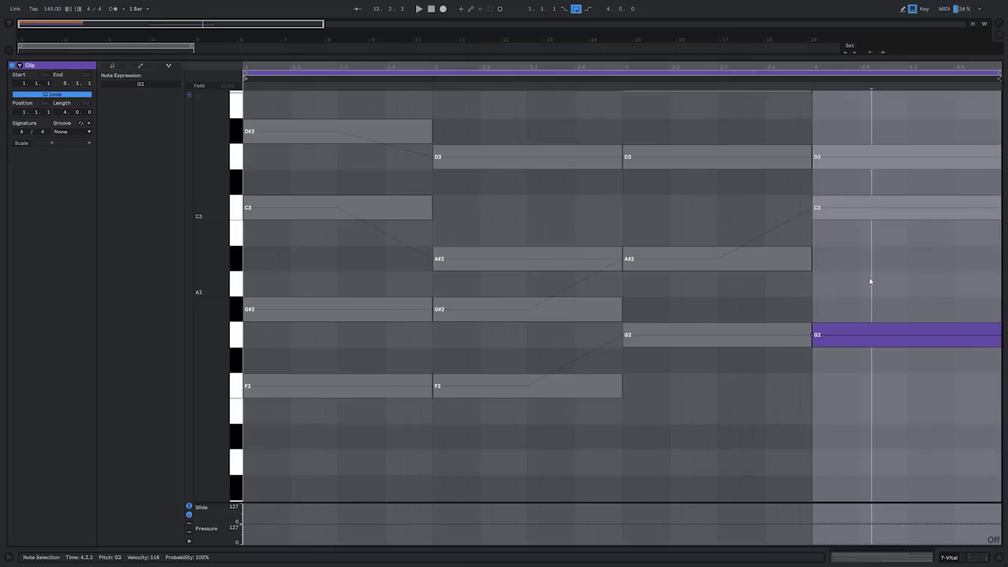
pyautogui.hotkey('ctrl', 'a')
pyautogui.scroll(-5, 623, 315)
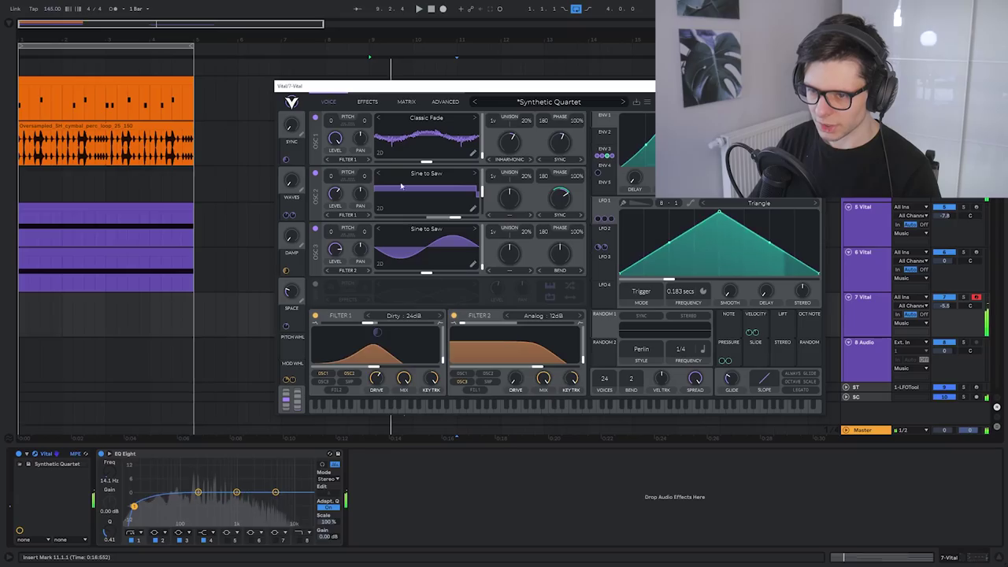
# Step: Show the synth's effects and compare the Synthetic Quartet sound with the distortion off and on during playback
pyautogui.click(377, 102)
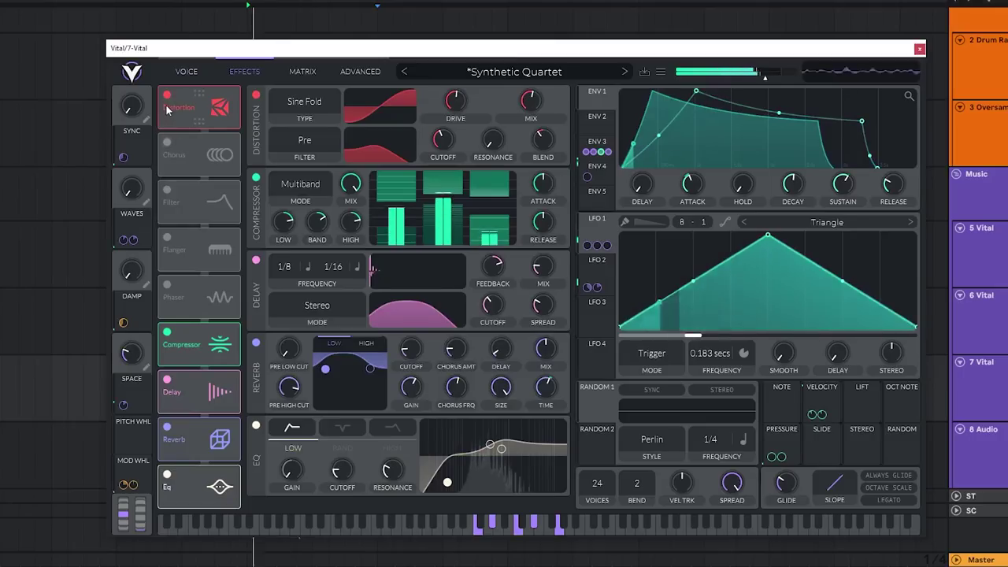
pyautogui.click(316, 118)
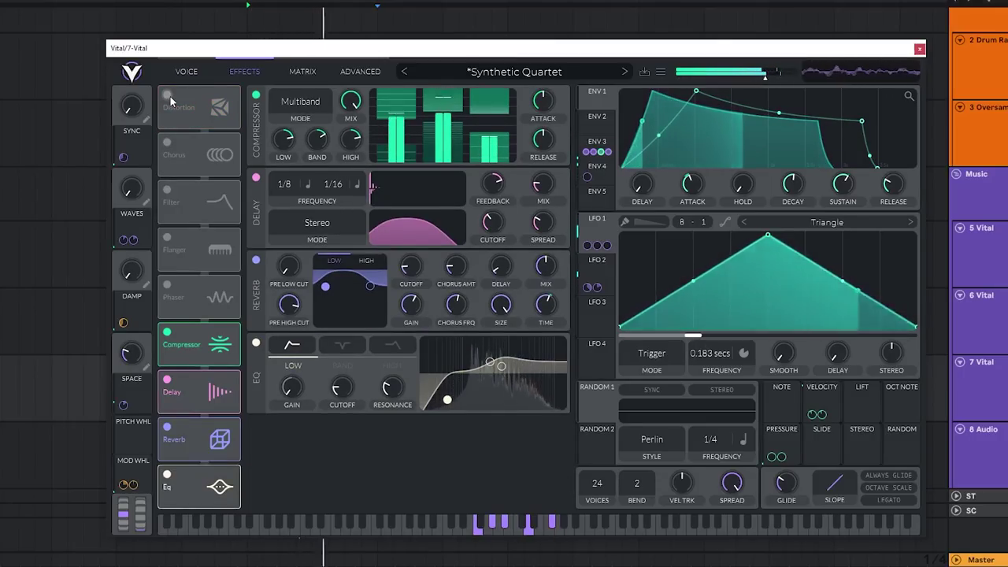
pyautogui.click(169, 96)
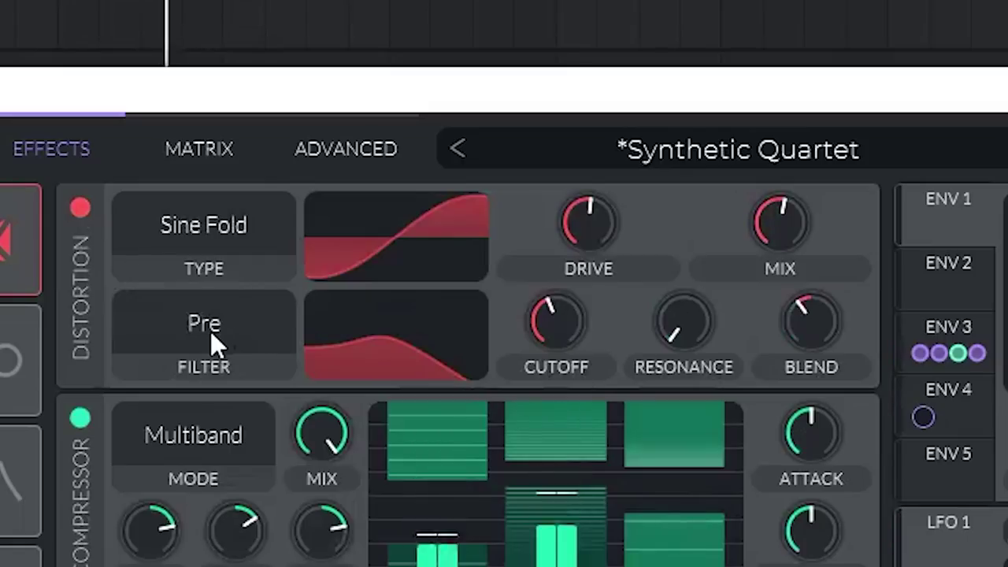
pyautogui.click(306, 144)
pyautogui.click(187, 409)
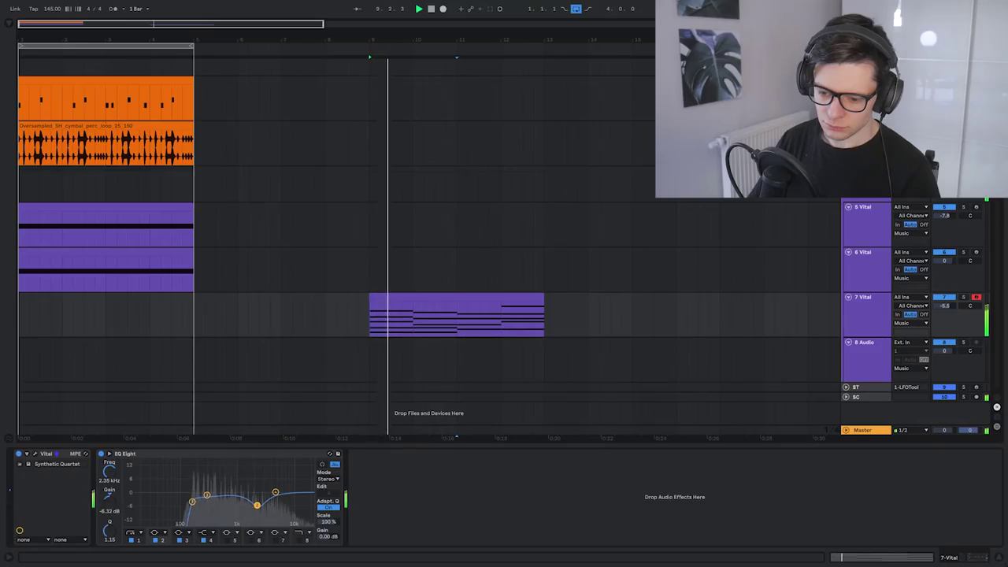
# Step: Shape the EQ Eight curve with the low cut at 153 Hz and the low-mid dip at 278 Hz, -2.11 dB
pyautogui.moveTo(207, 496); pyautogui.dragTo(192, 504)
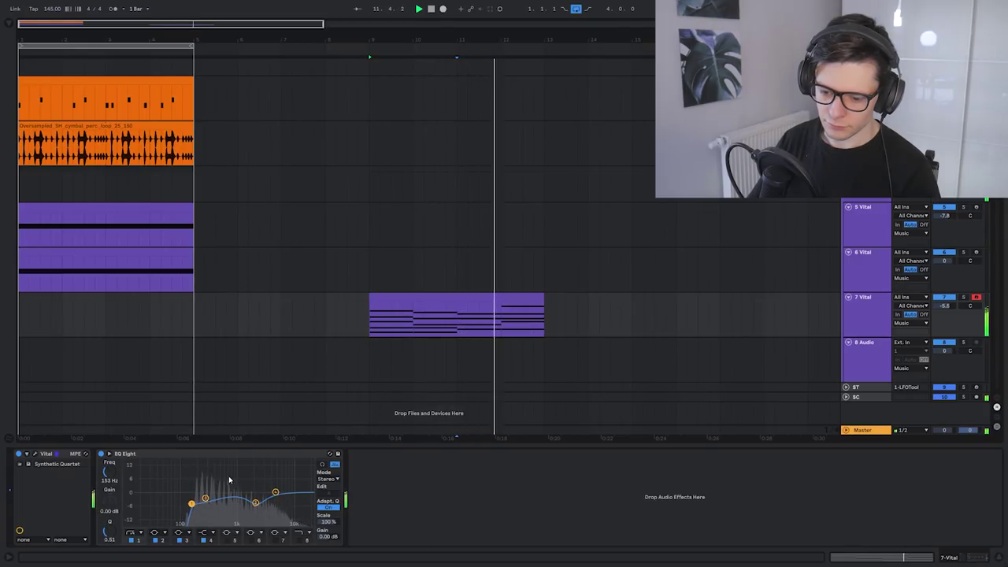
pyautogui.press('space')
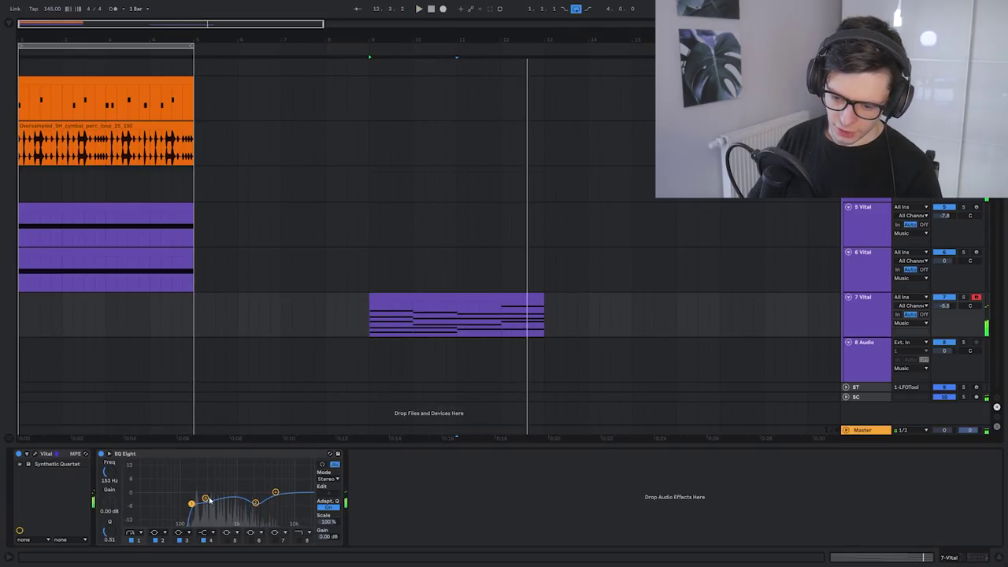
pyautogui.moveTo(205, 498); pyautogui.dragTo(206, 497)
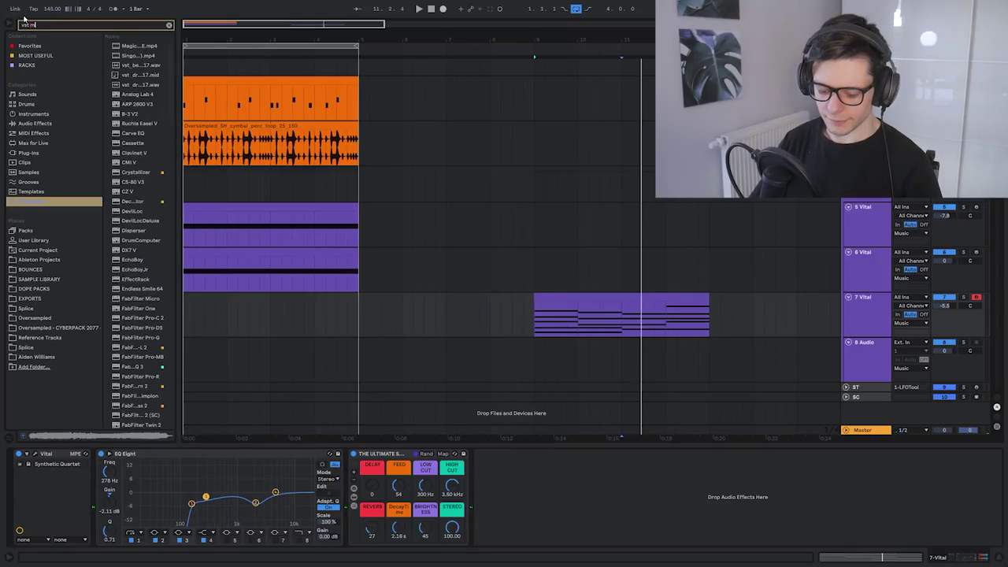
# Step: Add Multipass after the delay and reverb rack on the 7 Vital track, hide the browser, and reposition the Multipass window
pyautogui.doubleClick(133, 46)
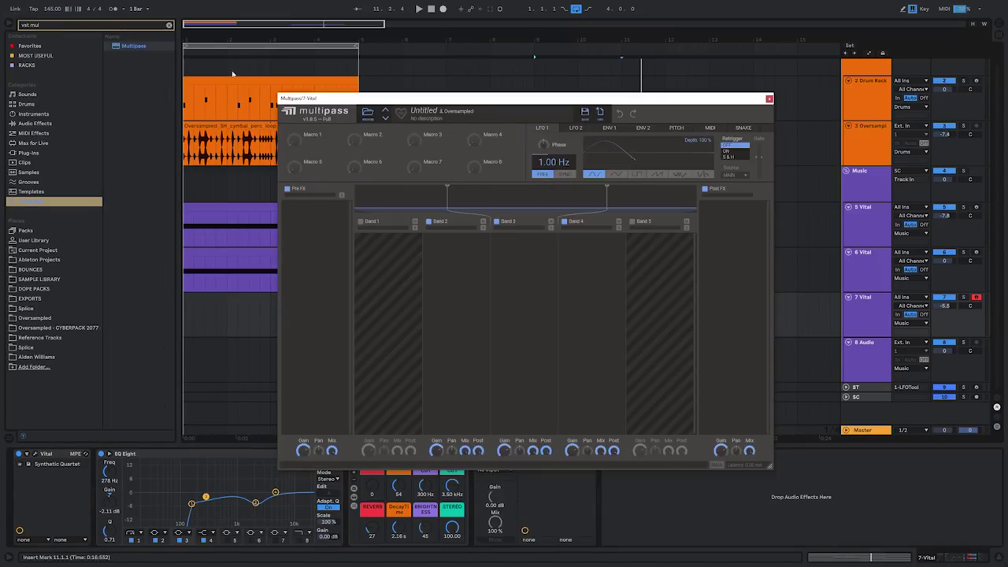
pyautogui.click(9, 24)
pyautogui.moveTo(395, 98); pyautogui.dragTo(186, 30)
# Step: Audition the Multipass Reverberating preset 51 Seconds To Caspian, and load Hide In the Shadows from the same category
pyautogui.click(246, 82)
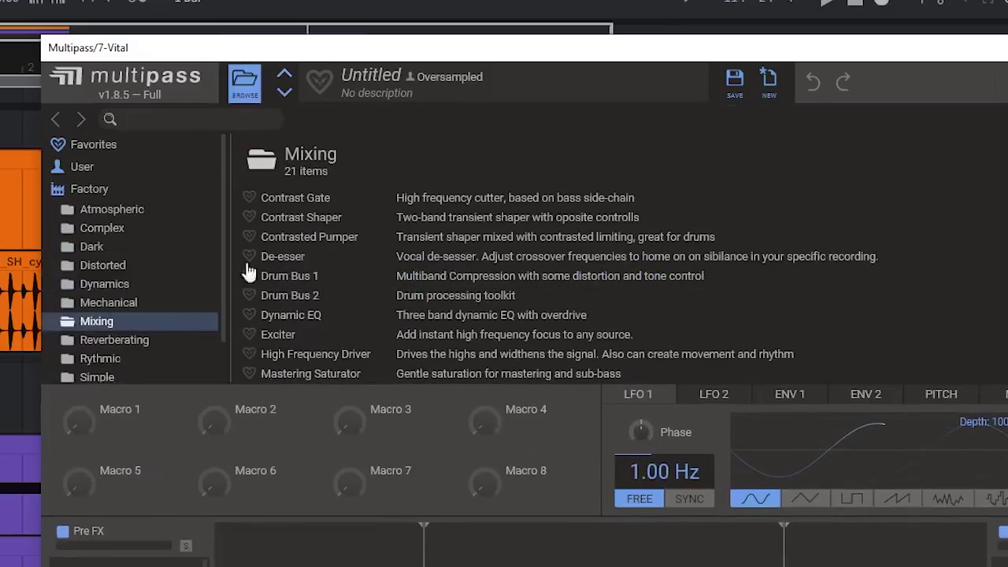
pyautogui.click(133, 342)
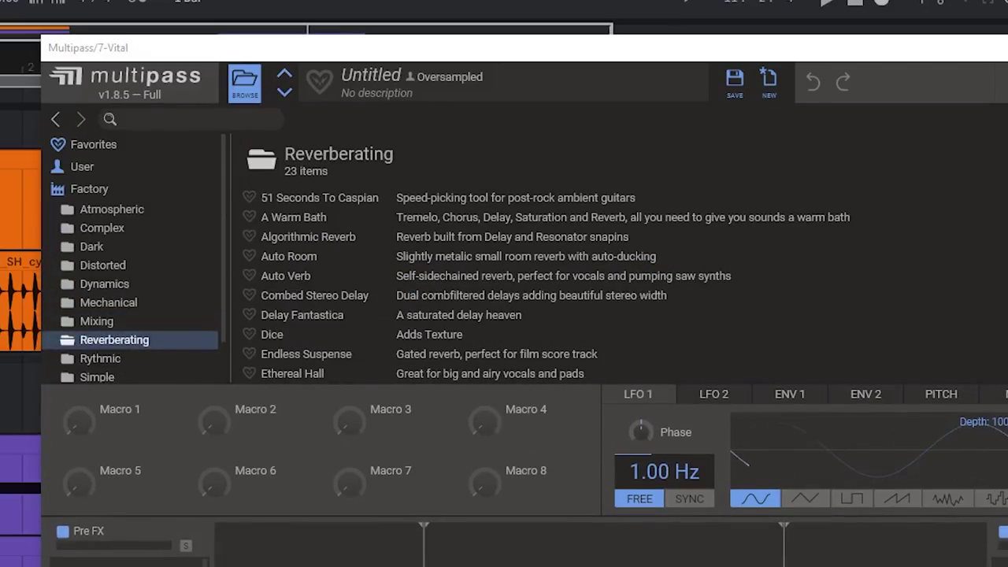
pyautogui.doubleClick(308, 198)
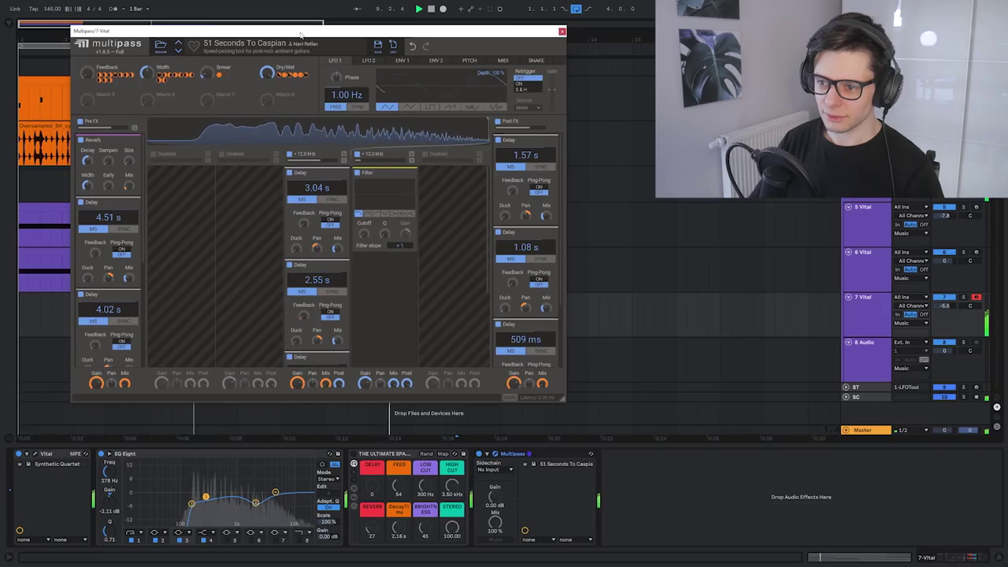
pyautogui.moveTo(355, 39); pyautogui.dragTo(570, 42)
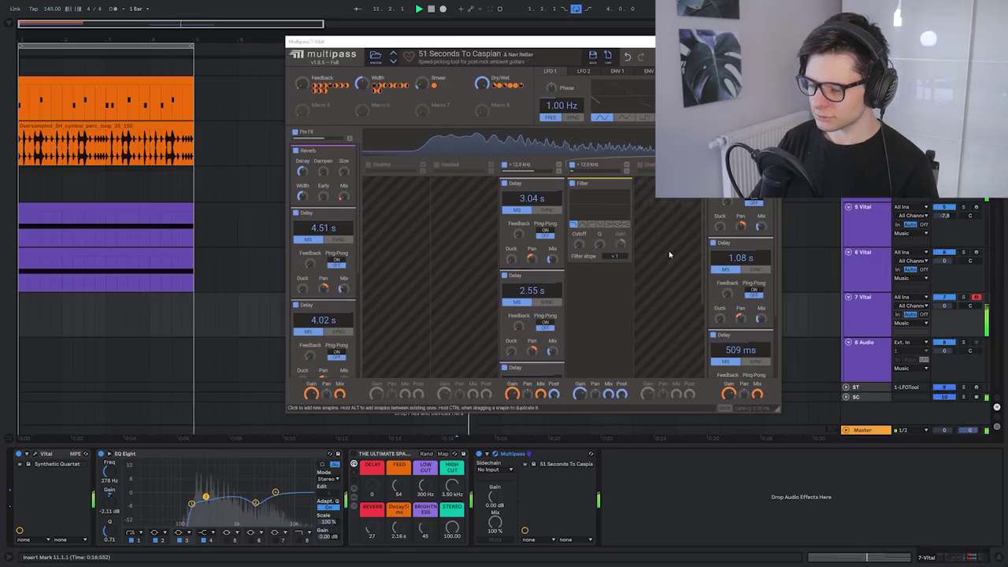
pyautogui.click(394, 62)
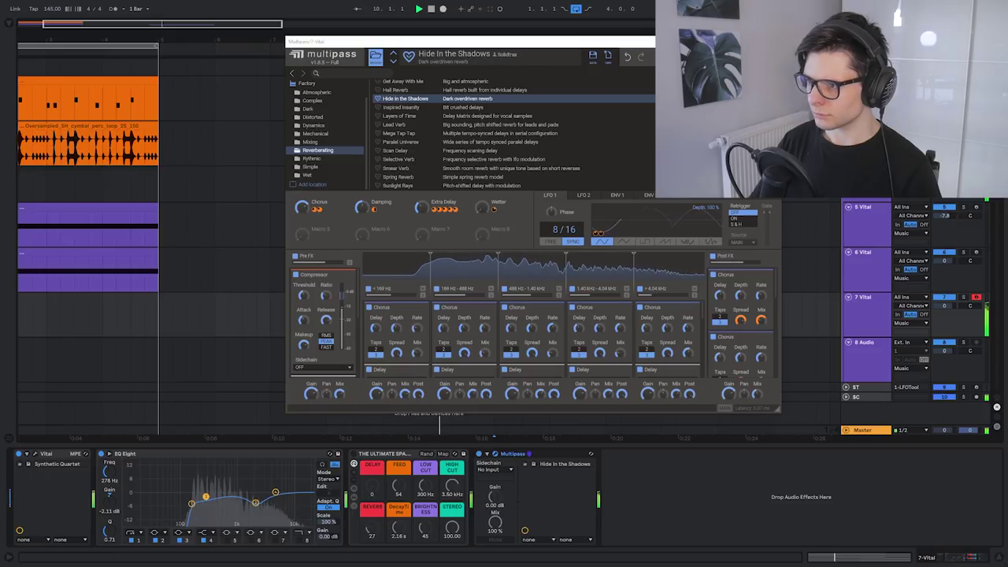
# Step: Hide the Multipass window and set the 8 Audio track's input to Resampling
pyautogui.hotkey('ctrl', 'alt', 'p')
pyautogui.click(914, 344)
pyautogui.click(919, 368)
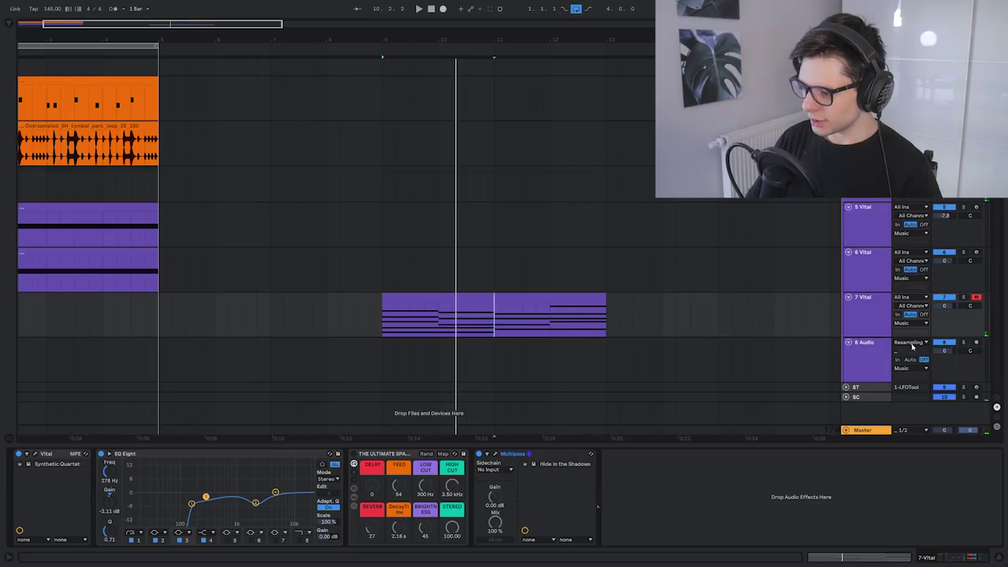
# Step: Arm the 8 Audio track and record the chord clip onto it from the clip's start
pyautogui.click(975, 343)
pyautogui.click(437, 301)
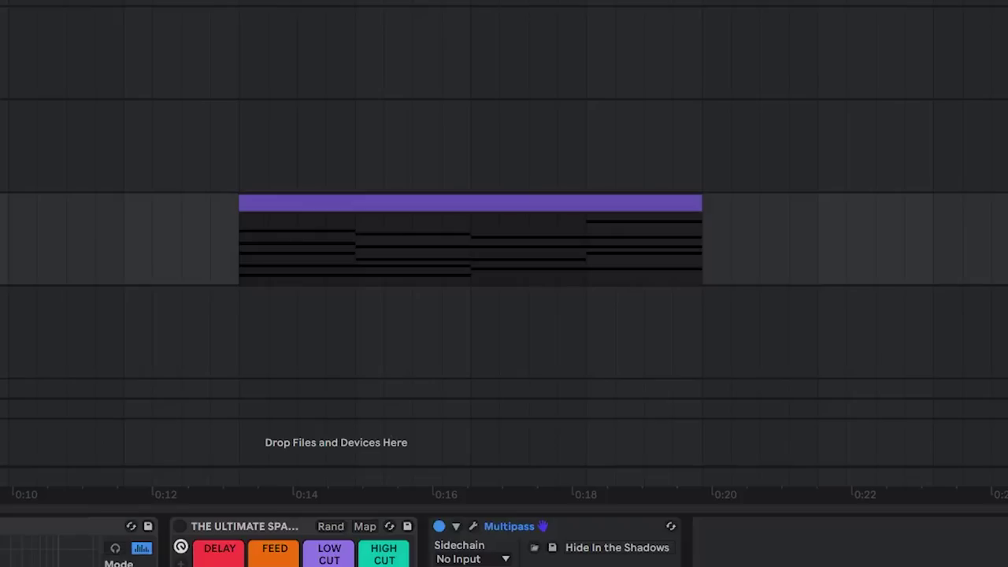
pyautogui.click(442, 8)
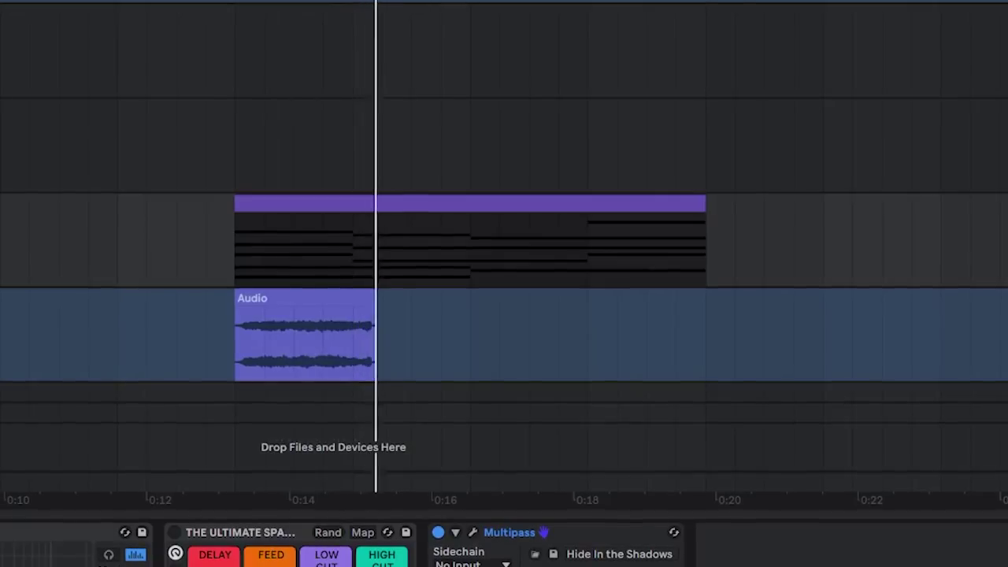